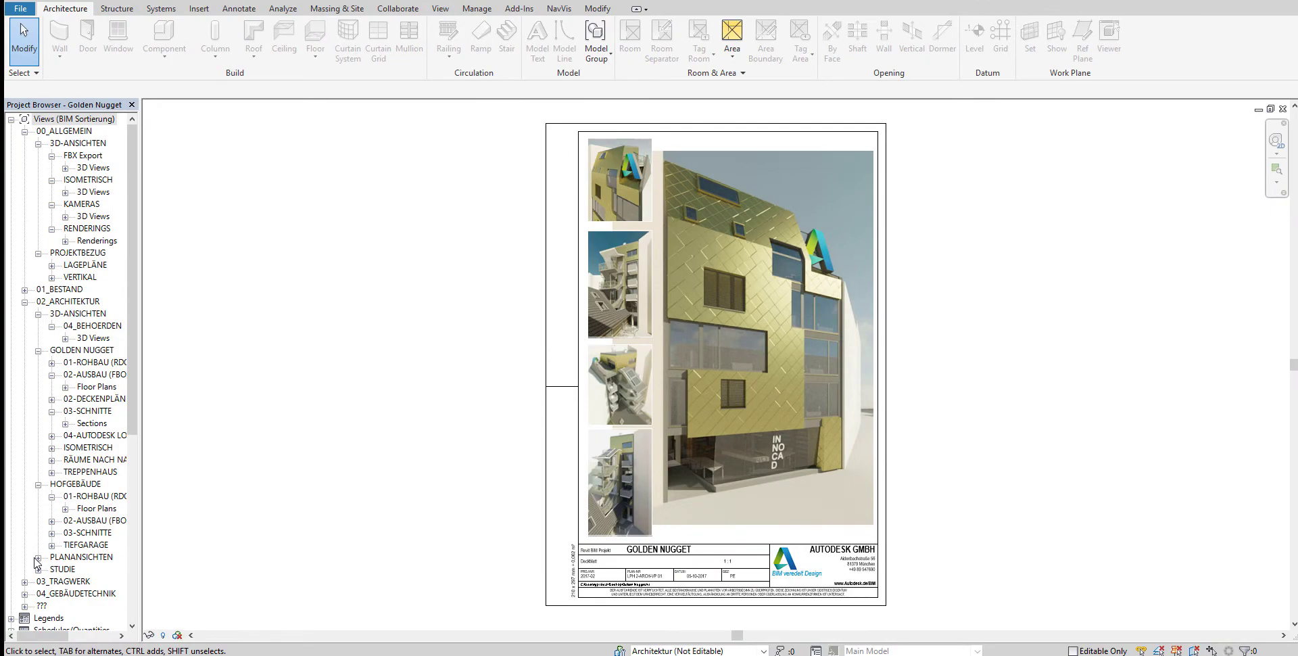
# Open the EG_Vorentwurf floor plan from PLANANSICHTEN > 01_VORENTWURF and show the NavVis tools
pyautogui.click(37, 558)
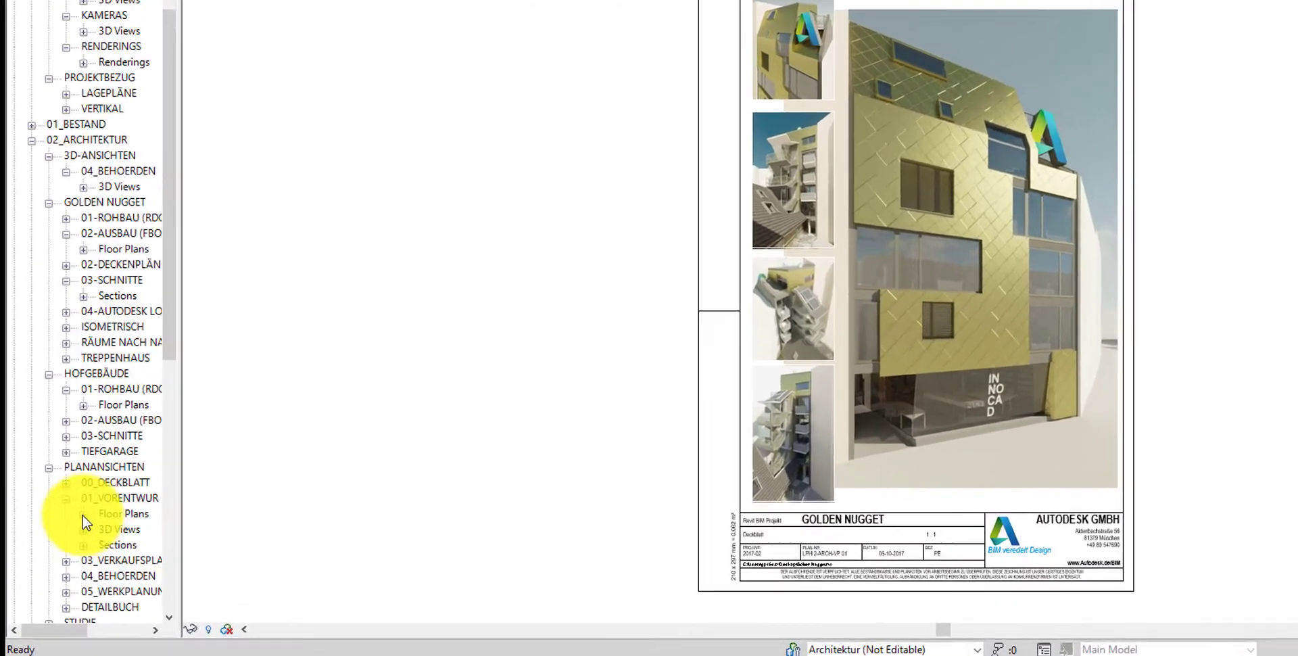
pyautogui.click(82, 514)
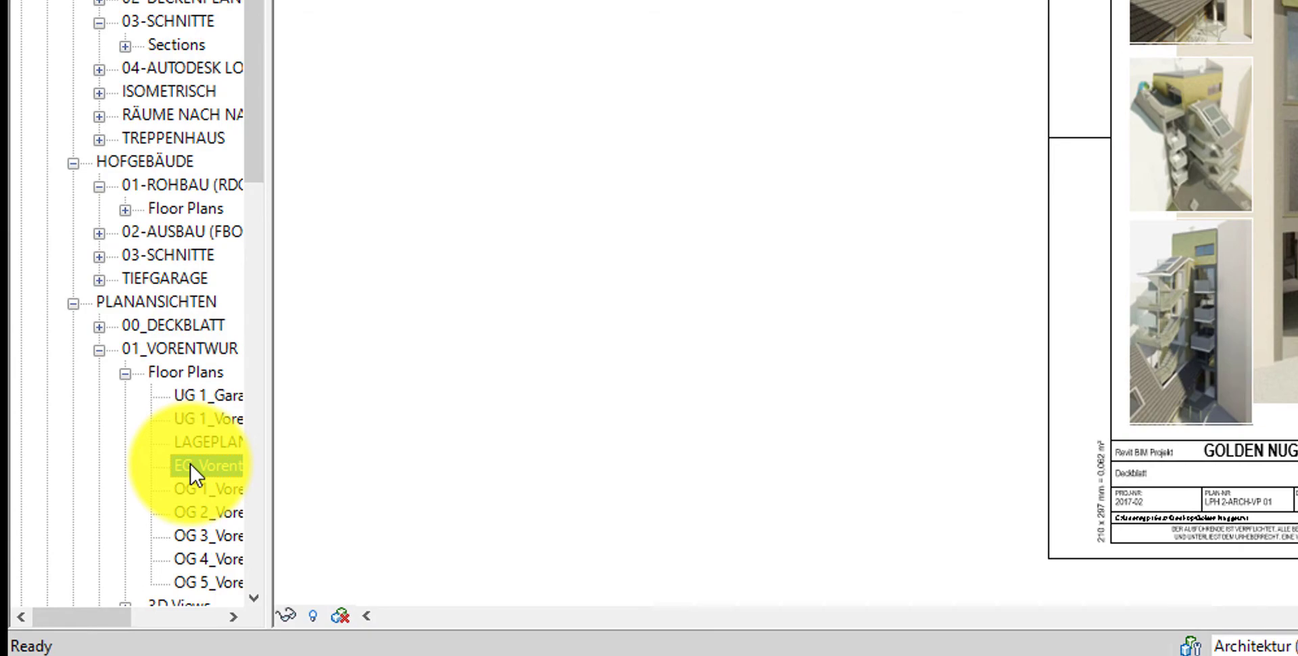
pyautogui.doubleClick(196, 466)
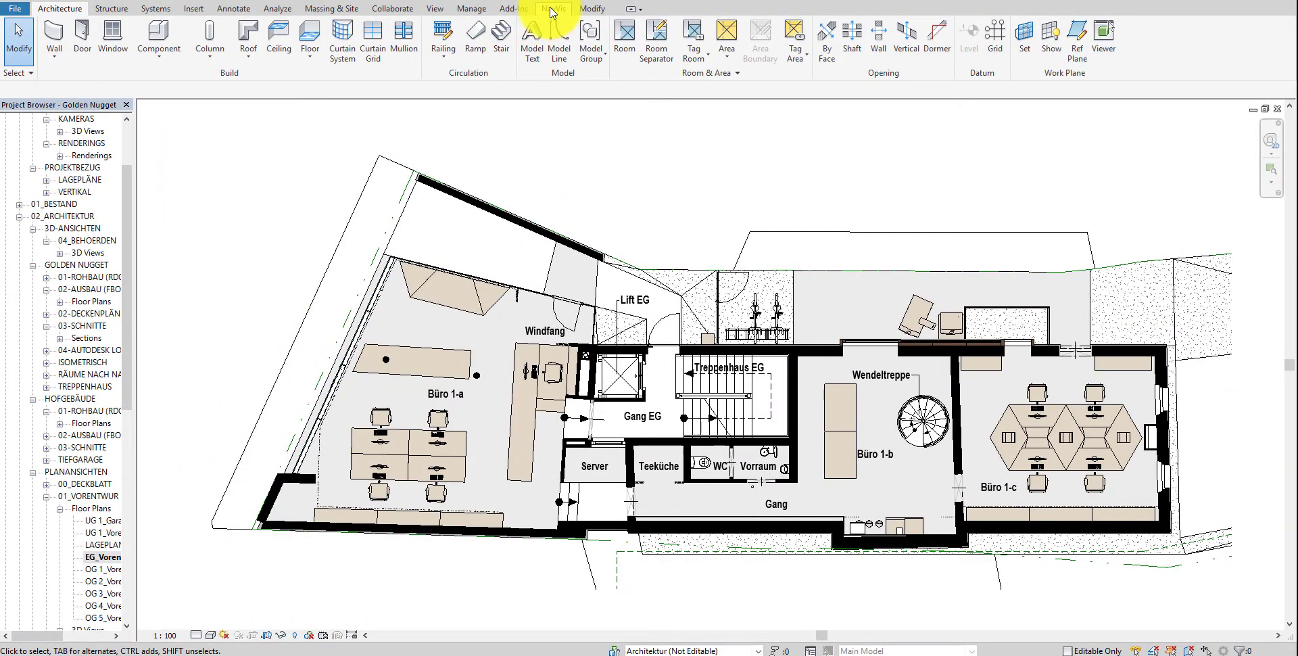
pyautogui.click(552, 9)
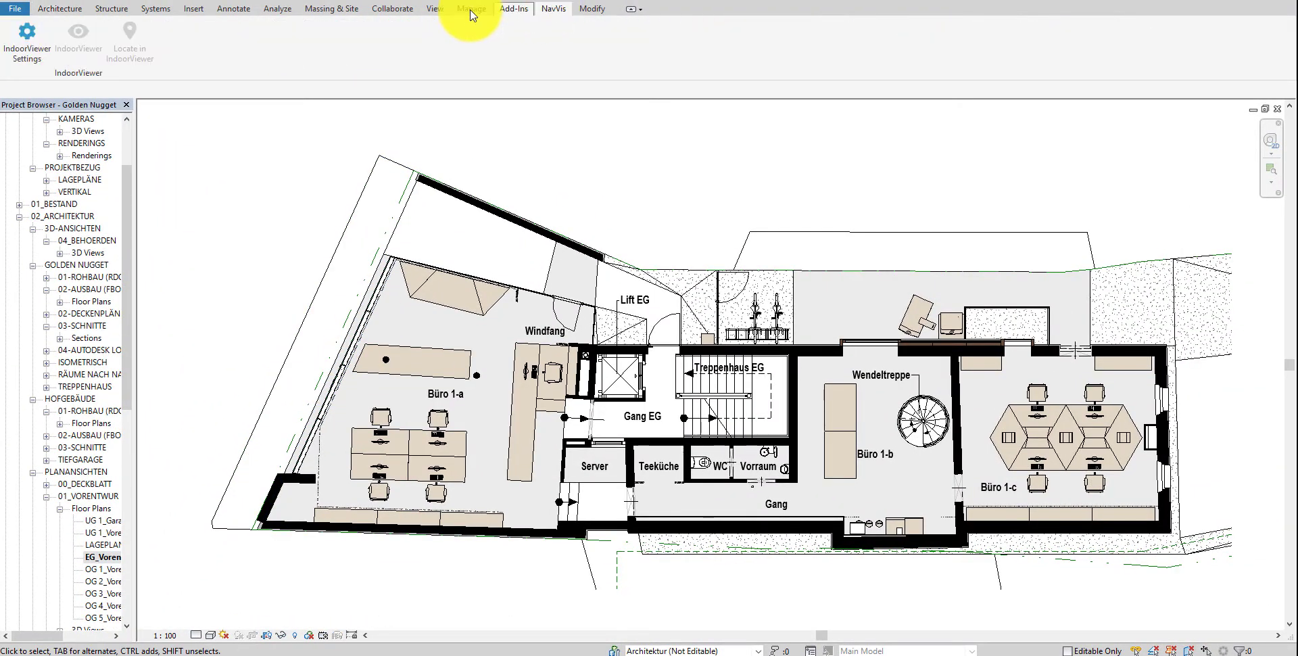
pyautogui.click(31, 42)
pyautogui.write('ht')
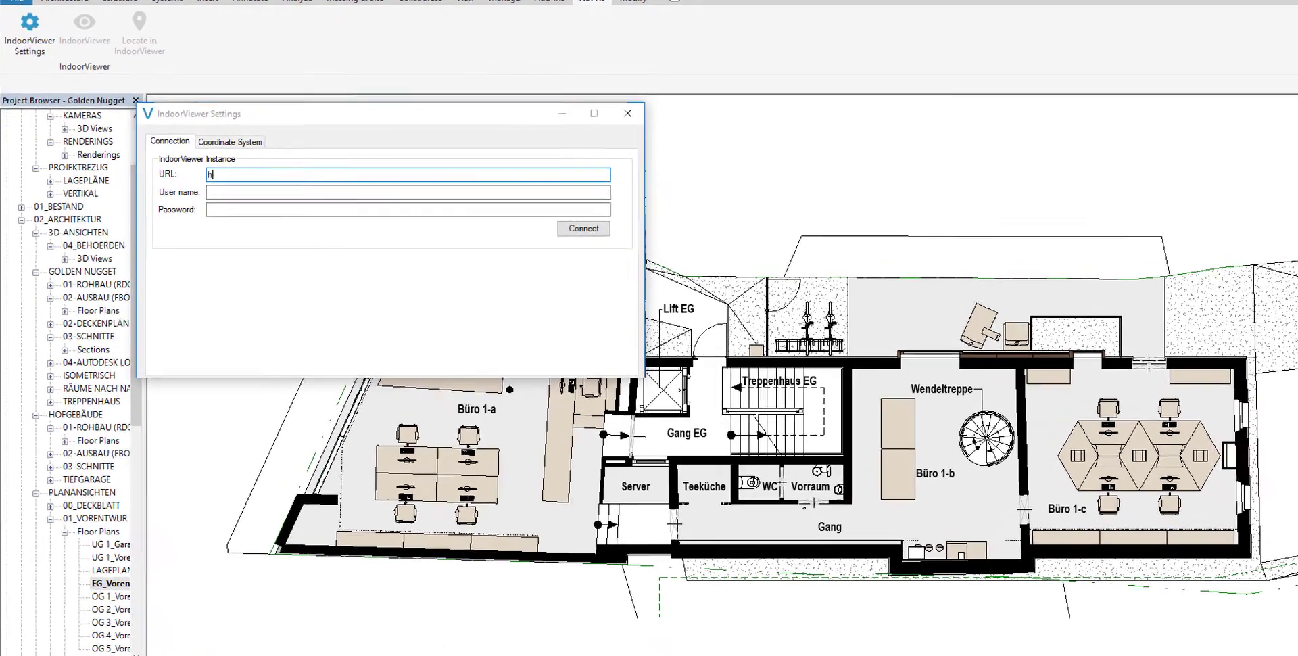
pyautogui.write('tp')
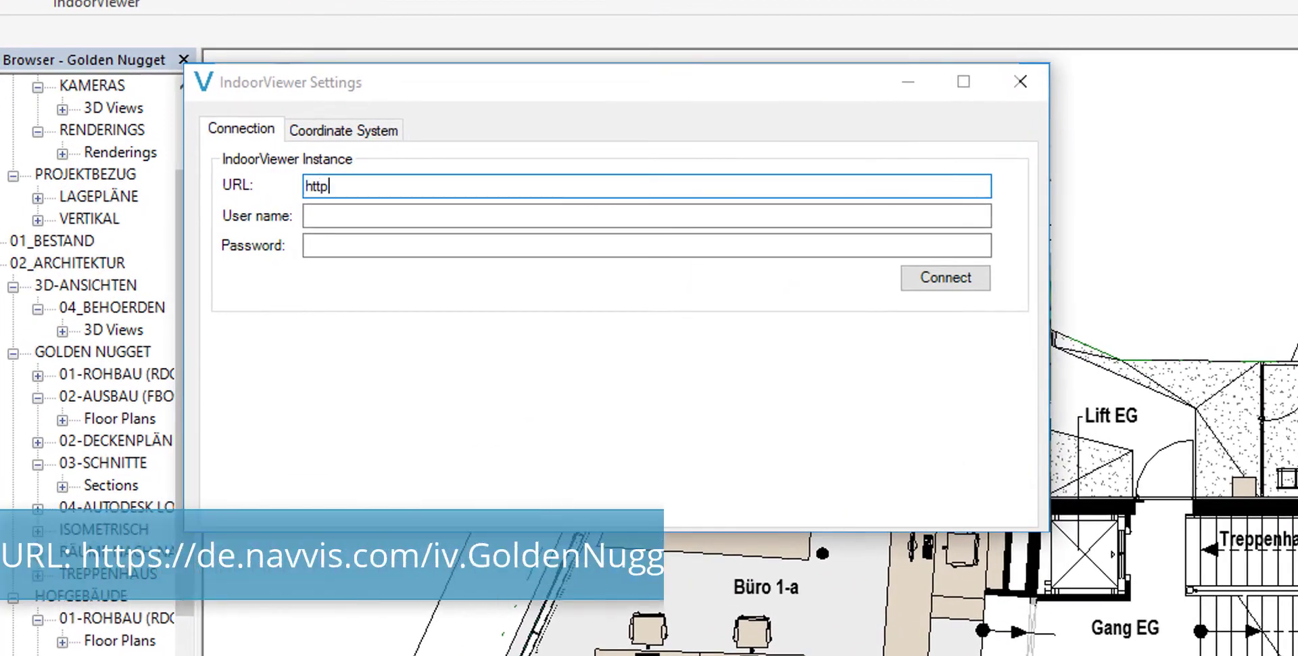
pyautogui.write('s://')
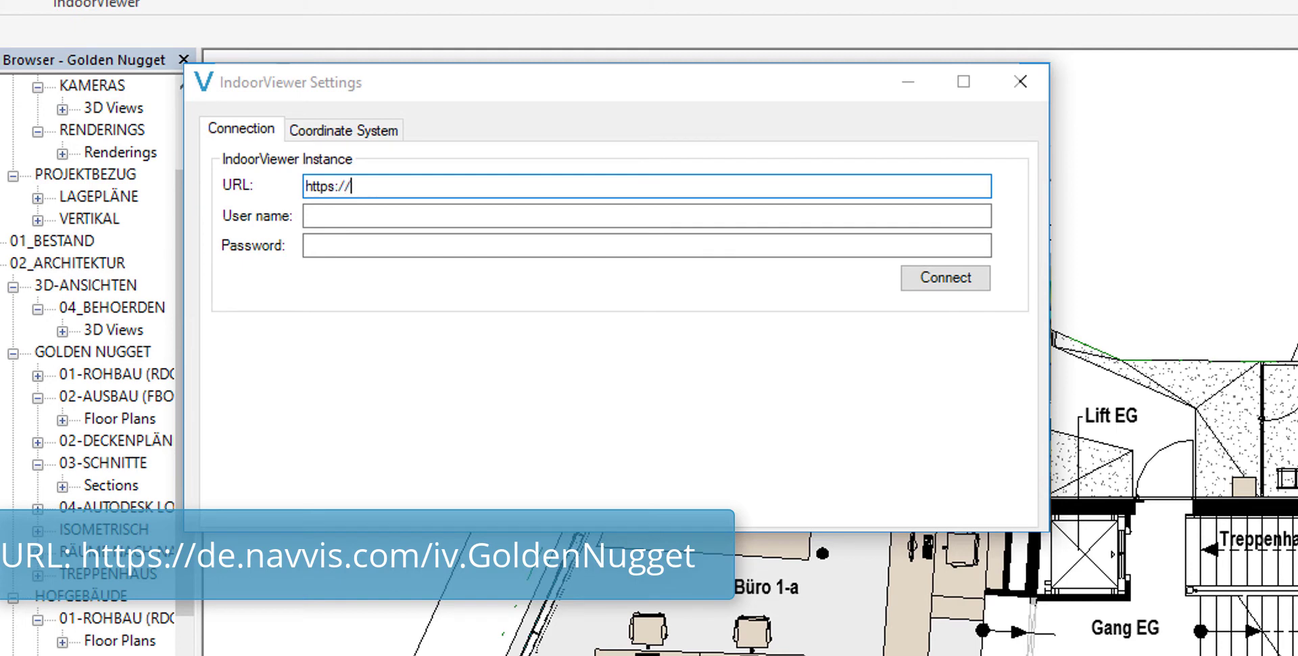
pyautogui.write('de.navvis.com')
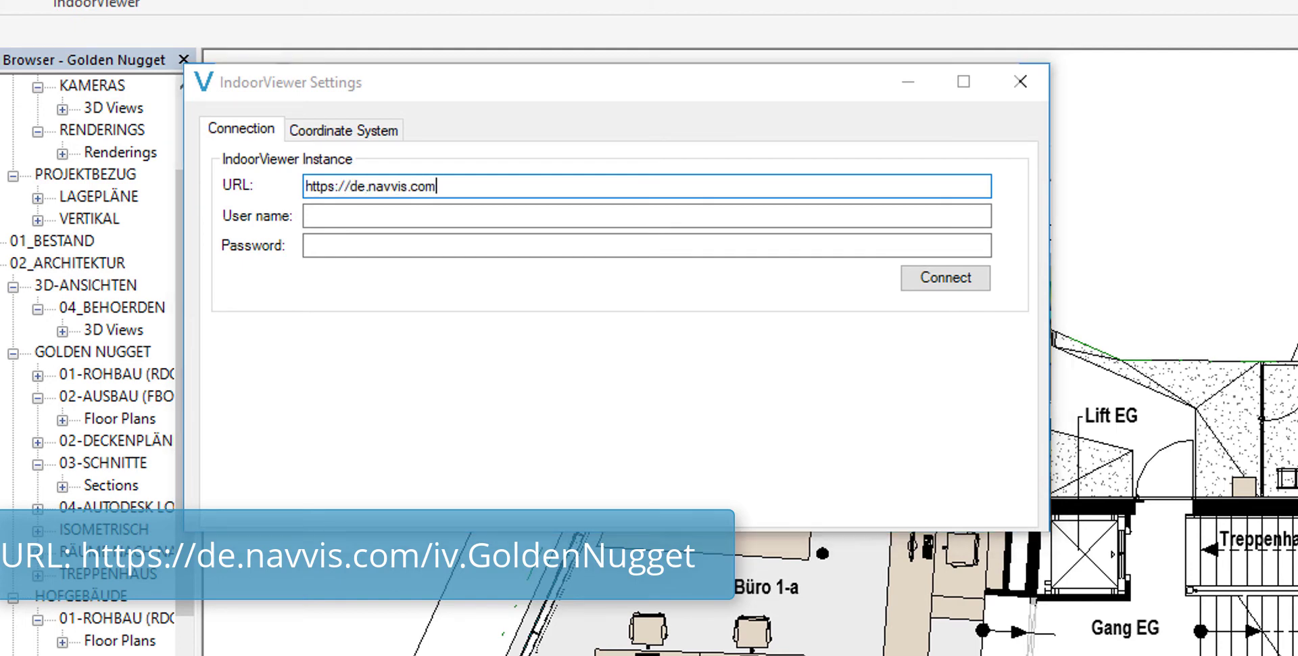
pyautogui.write('/iv.Go')
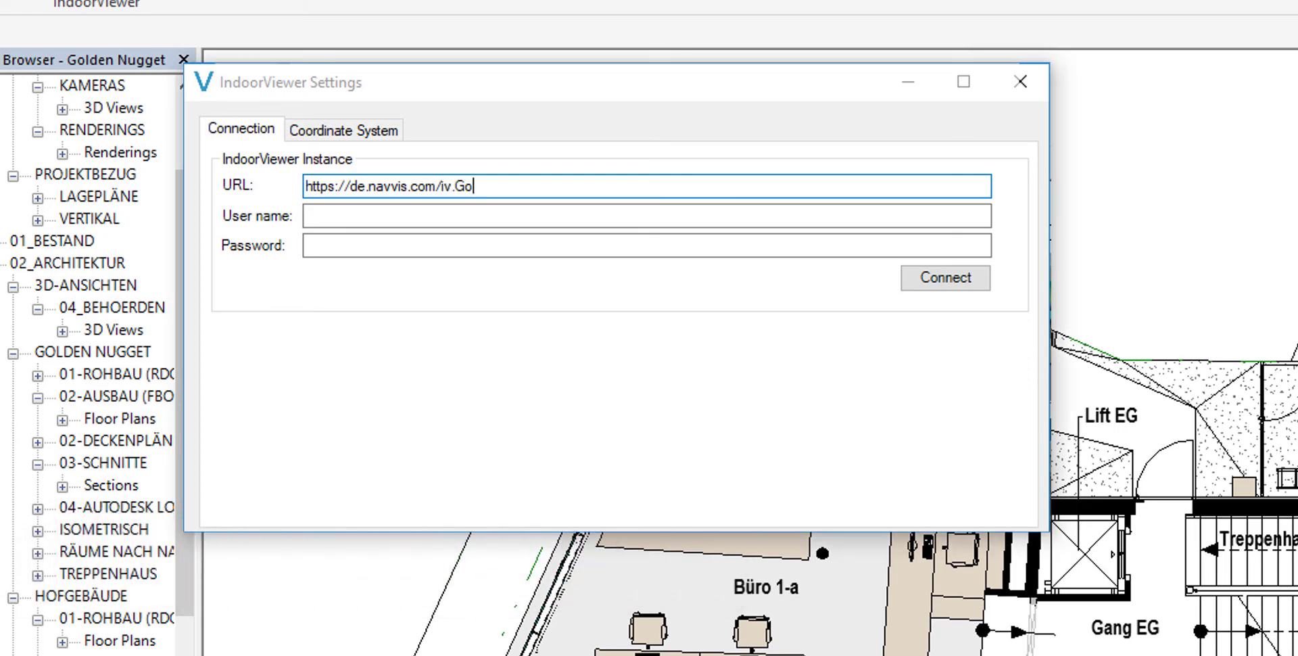
pyautogui.write('ldenNugget')
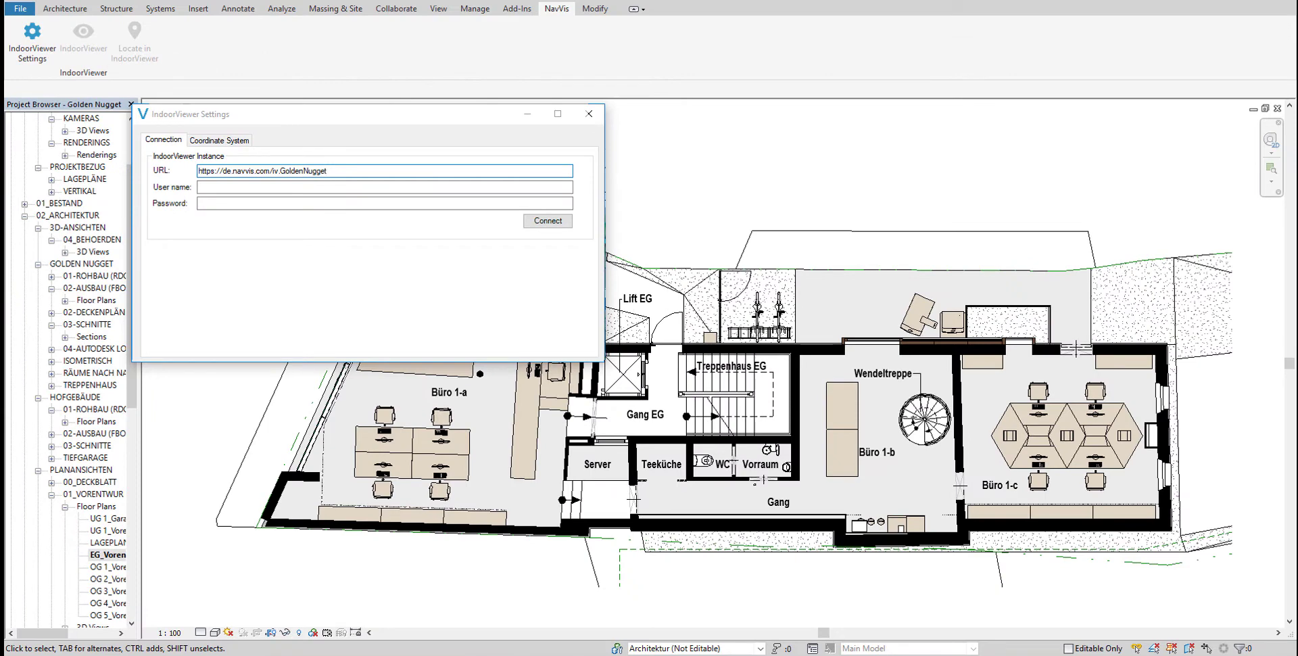
pyautogui.click(549, 221)
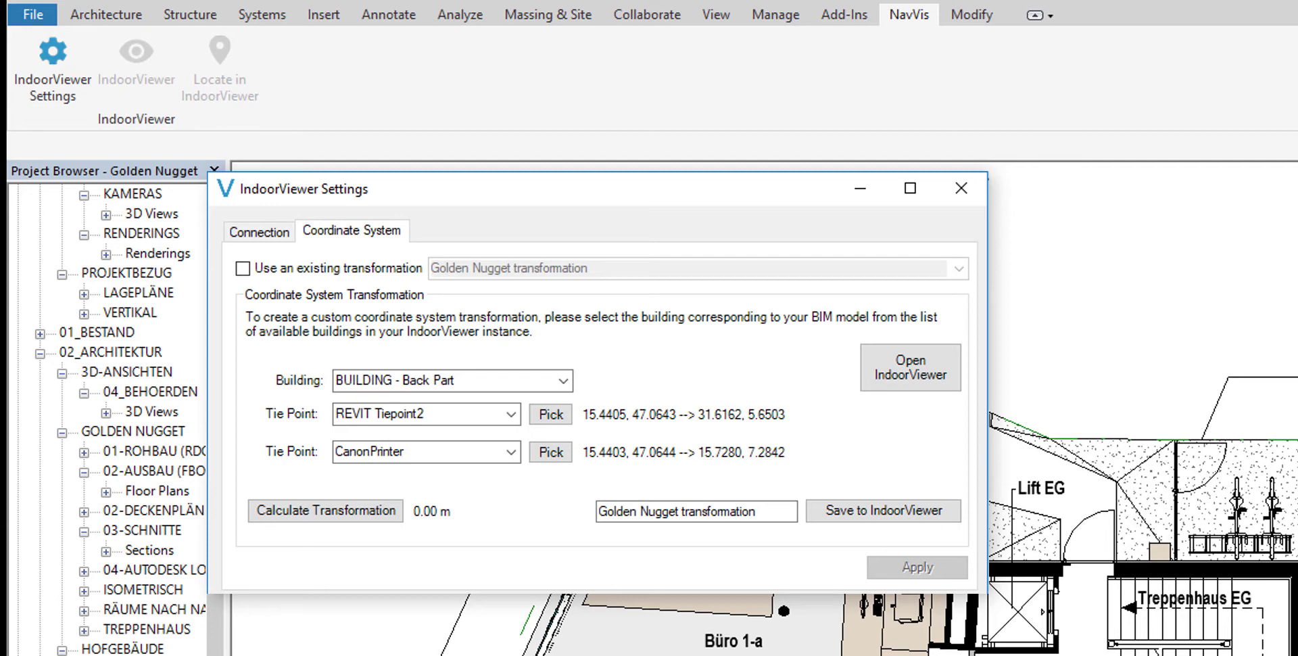
# Switch the coordinate system to the existing Golden Nugget transformation
pyautogui.click(243, 269)
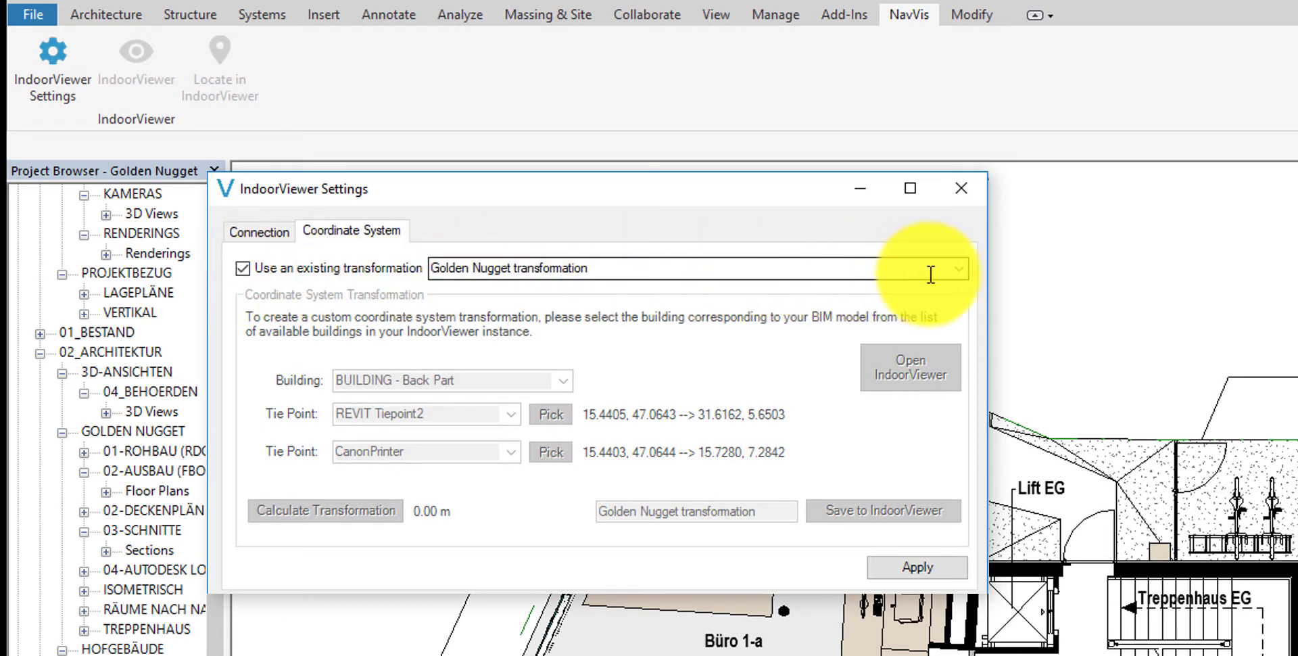
pyautogui.click(960, 271)
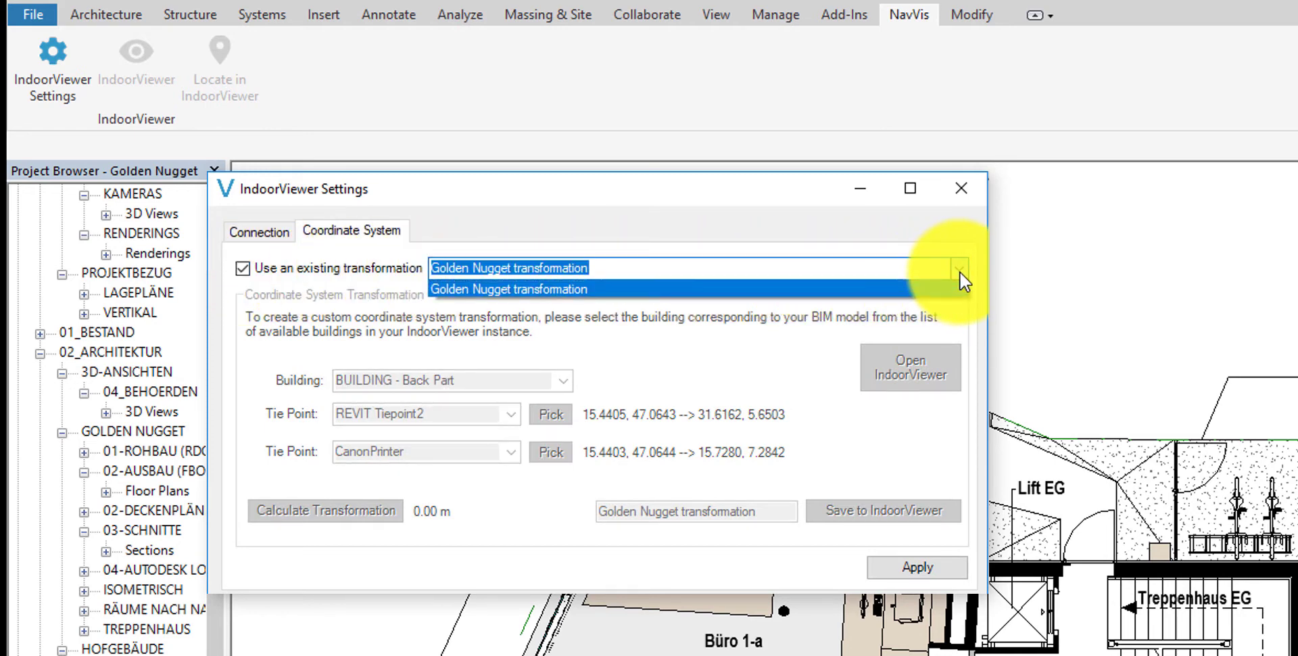
pyautogui.click(959, 271)
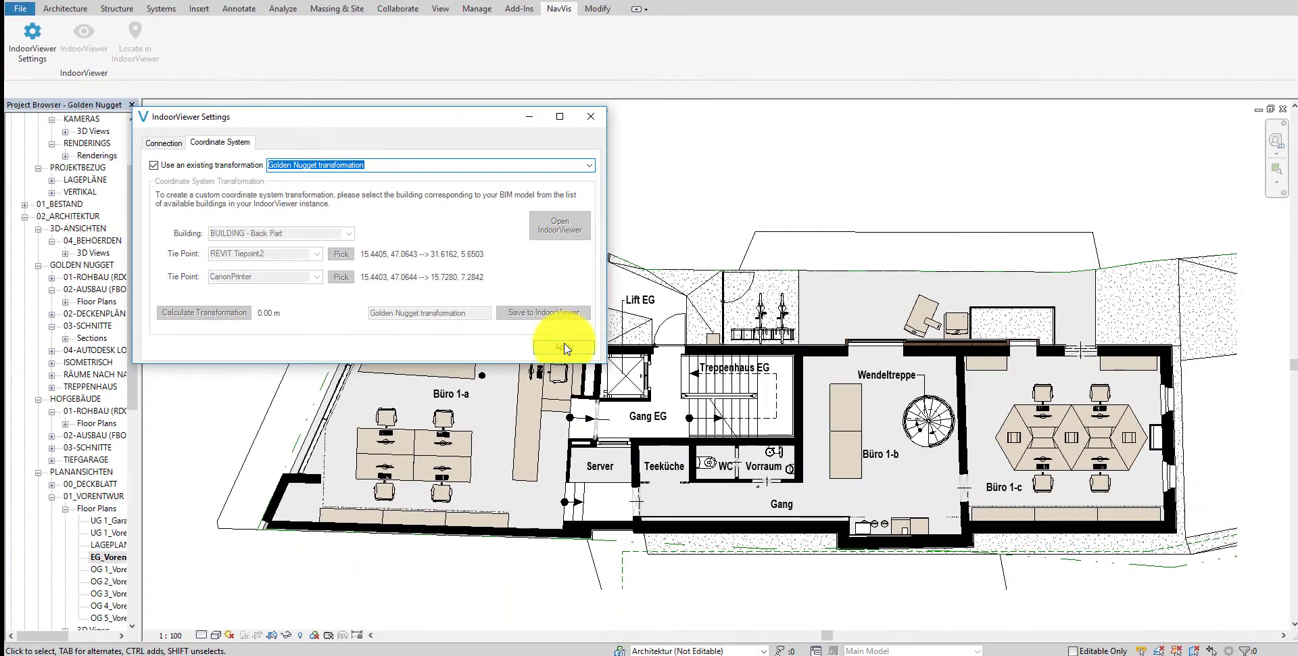
# Apply the transformation and place a resized IndoorViewer panorama window at top right beside the plan
pyautogui.click(565, 348)
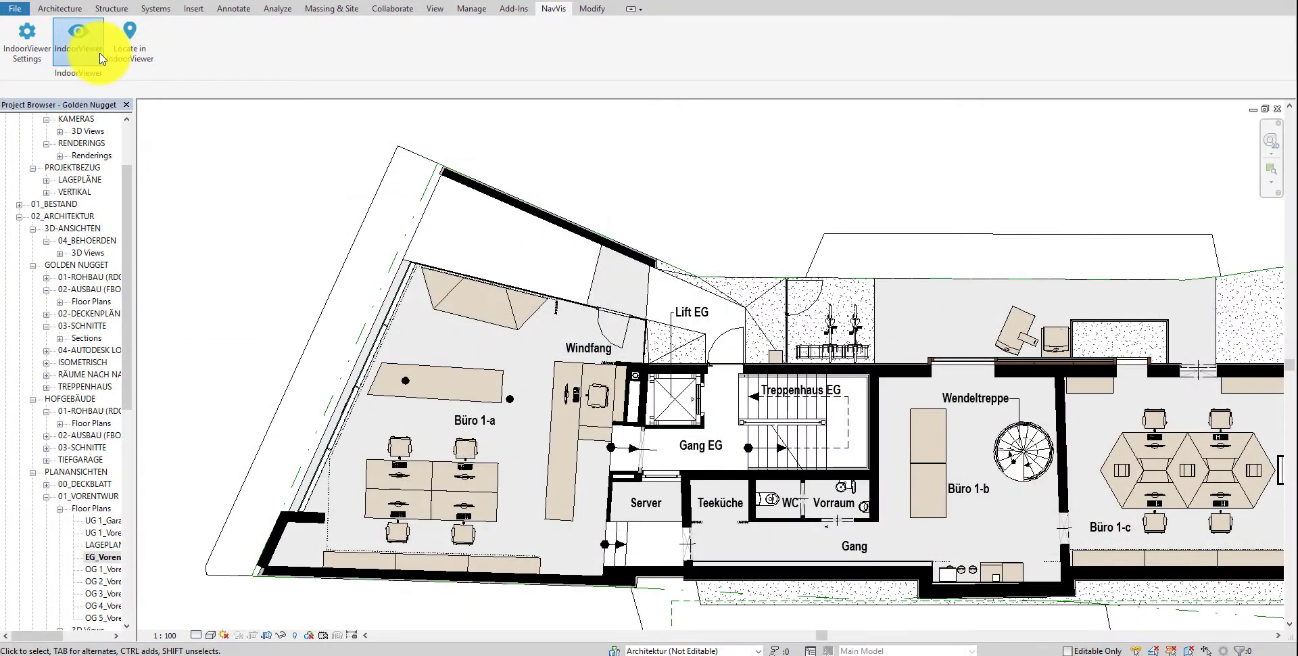
pyautogui.click(100, 58)
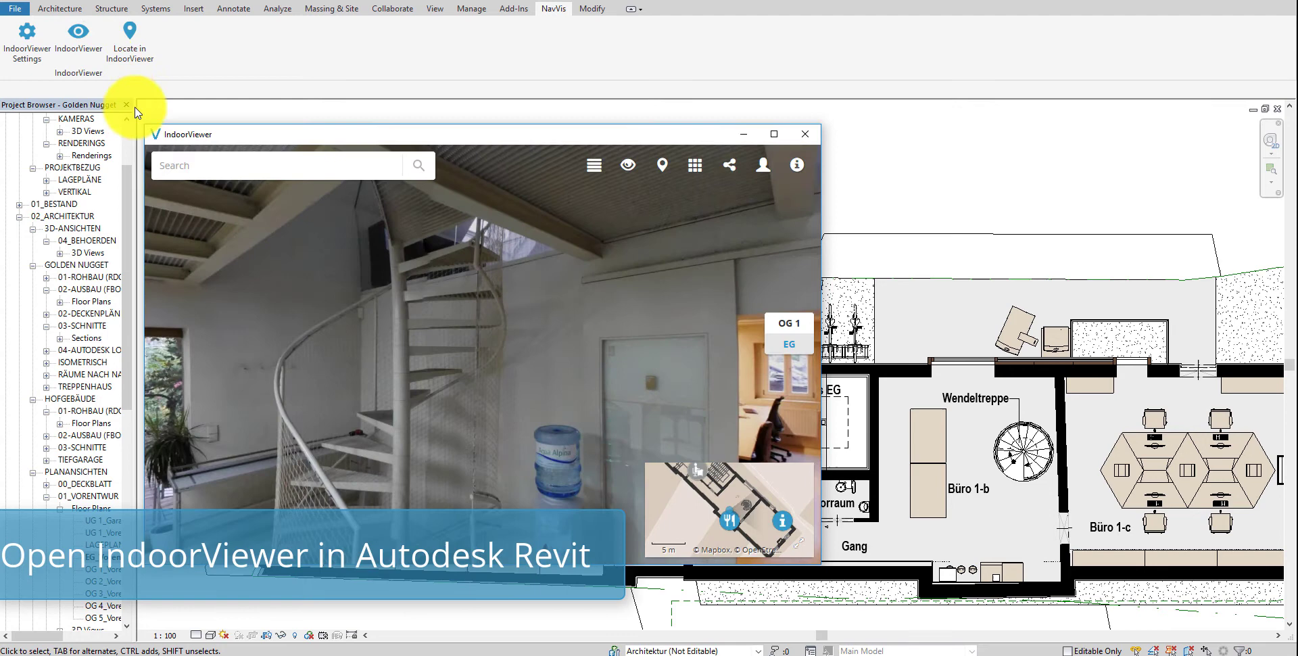
pyautogui.moveTo(434, 140); pyautogui.dragTo(895, 131)
pyautogui.scroll(-5, 305, 255)
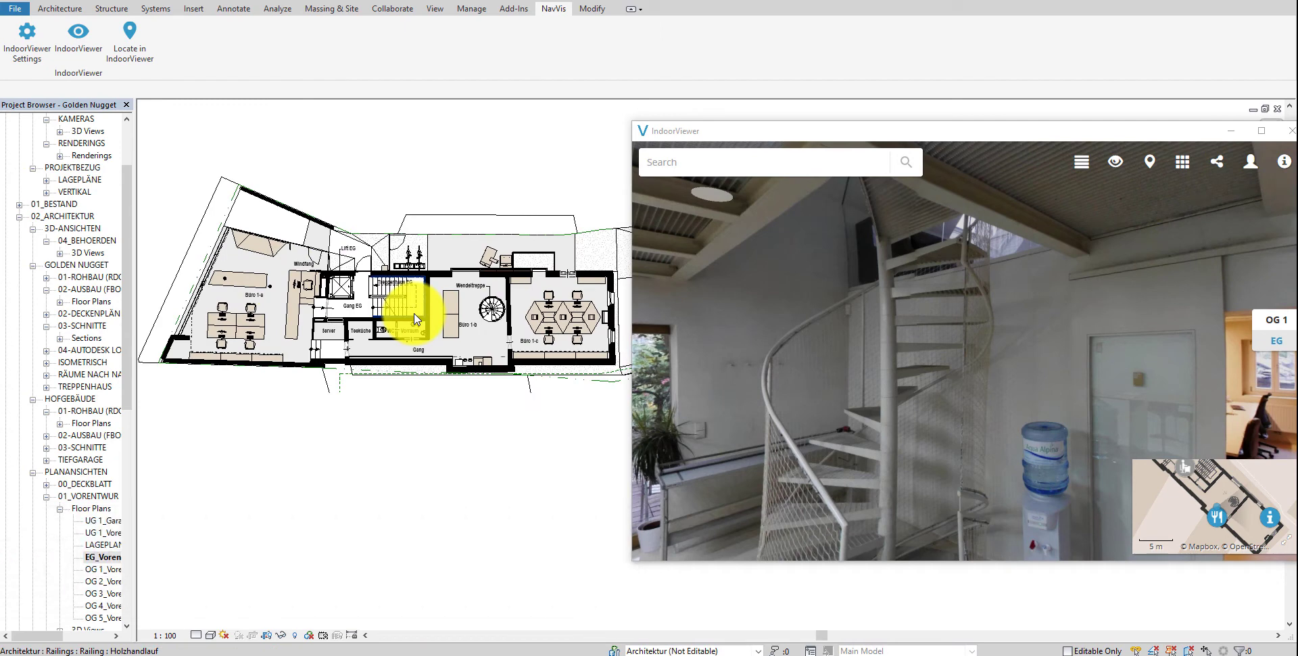
pyautogui.scroll(1, 417, 319)
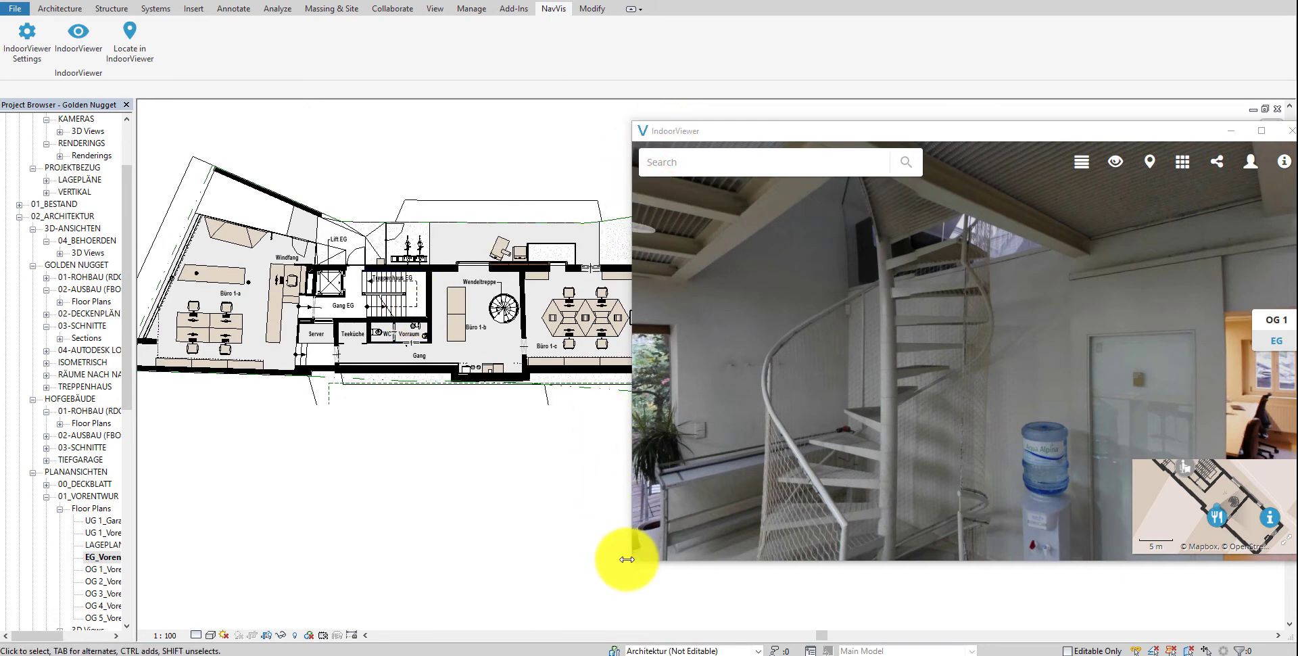
pyautogui.moveTo(629, 562); pyautogui.dragTo(716, 516)
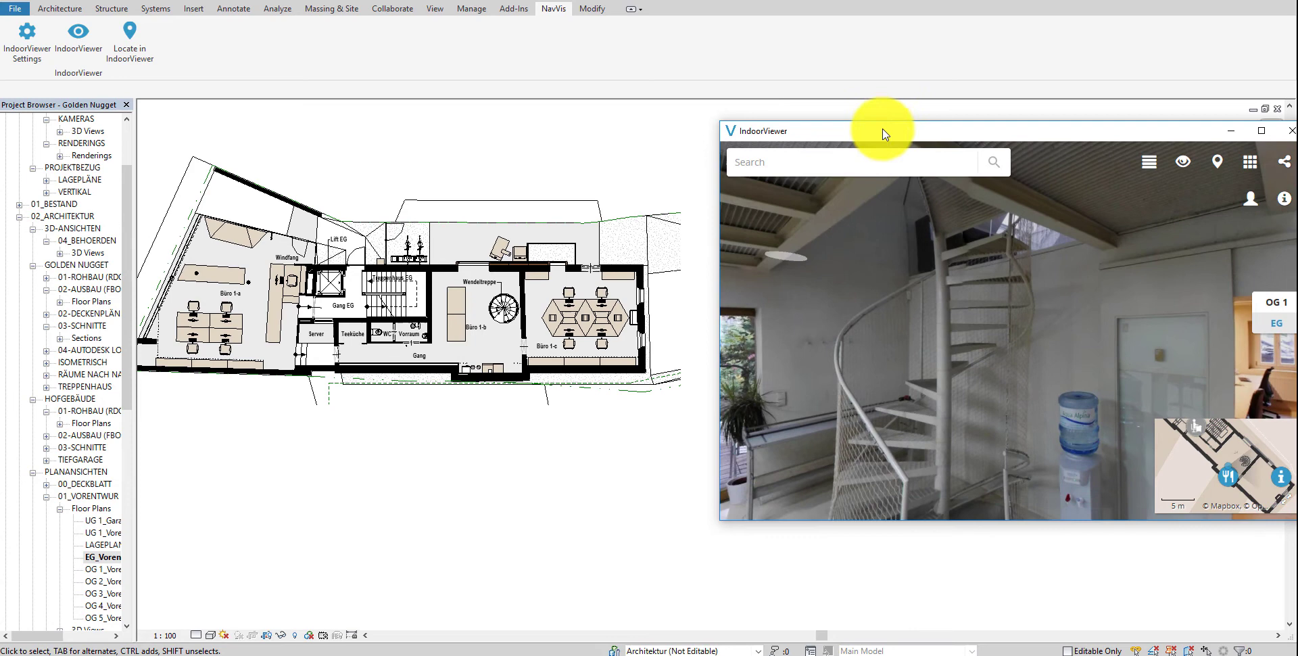
pyautogui.moveTo(877, 130); pyautogui.dragTo(875, 40)
pyautogui.scroll(2, 338, 365)
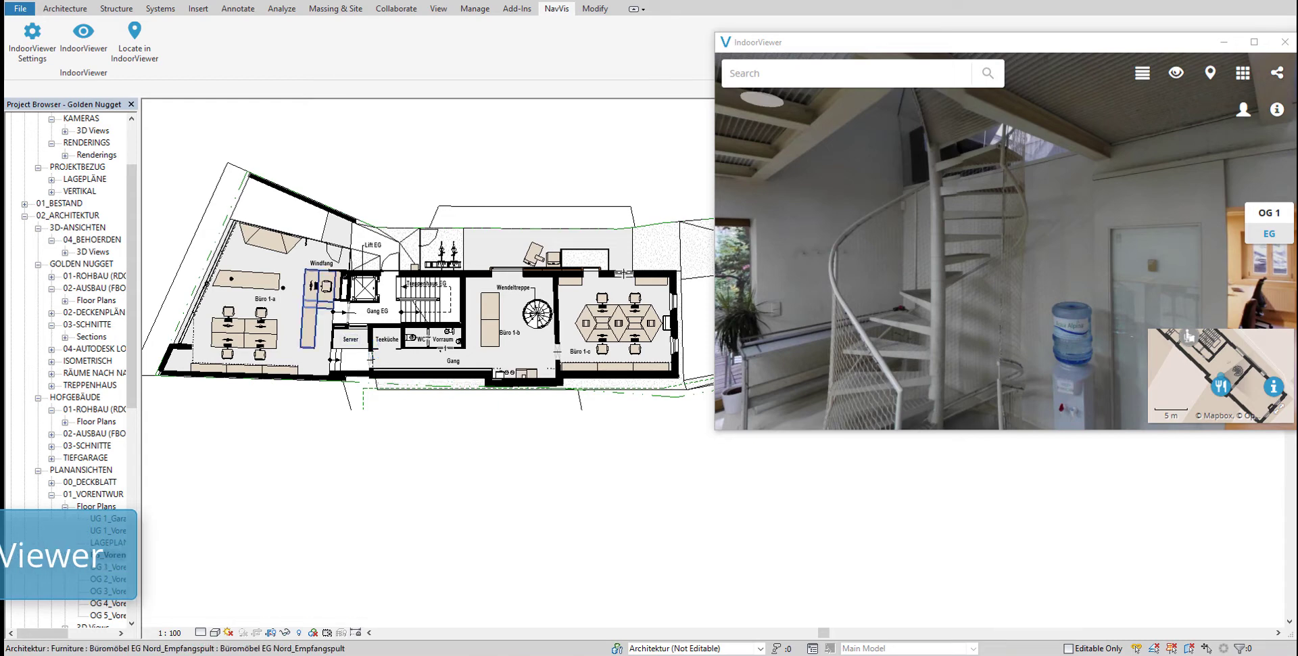
# Locate a spot in Büro 1-a in IndoorViewer and turn the panorama toward the bookshelves
pyautogui.click(134, 37)
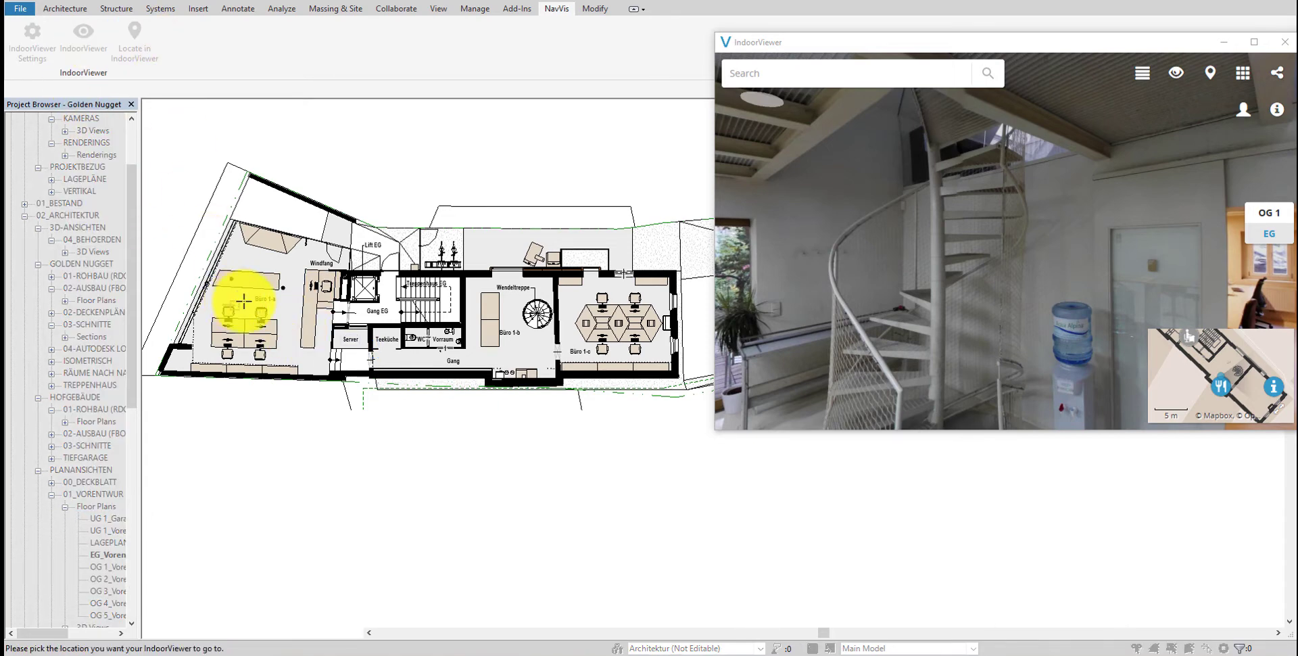
pyautogui.click(243, 300)
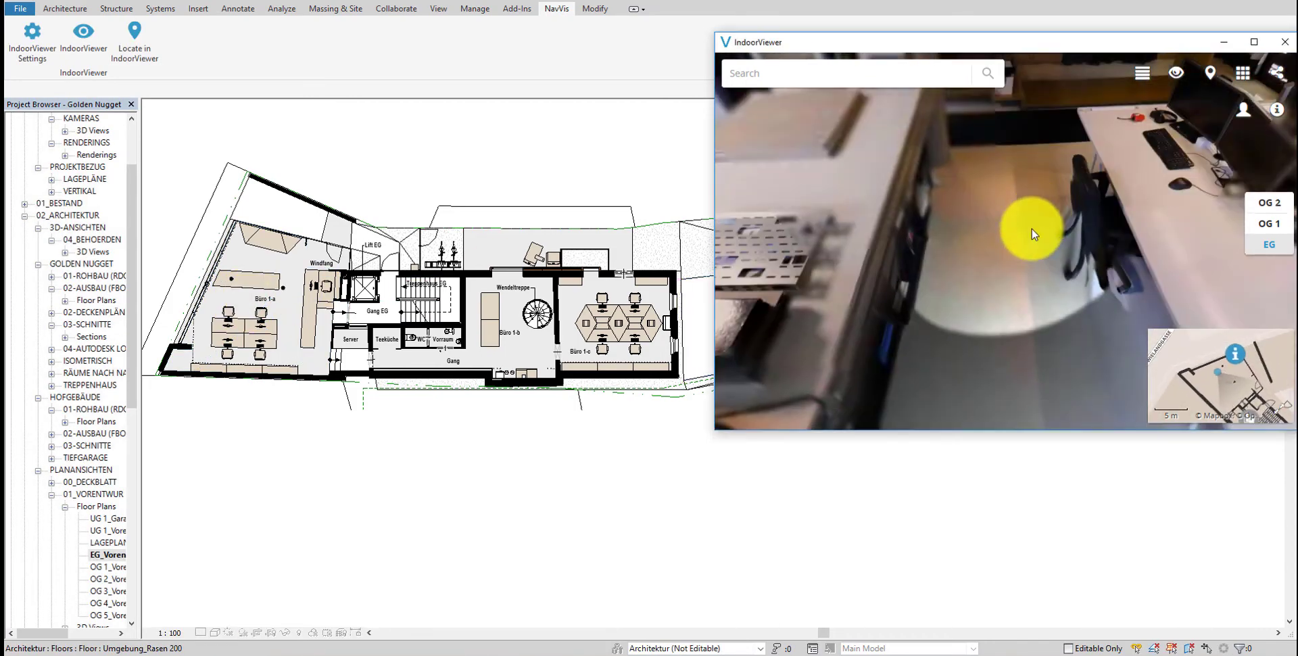
pyautogui.moveTo(933, 301); pyautogui.dragTo(877, 255)
pyautogui.click(235, 438)
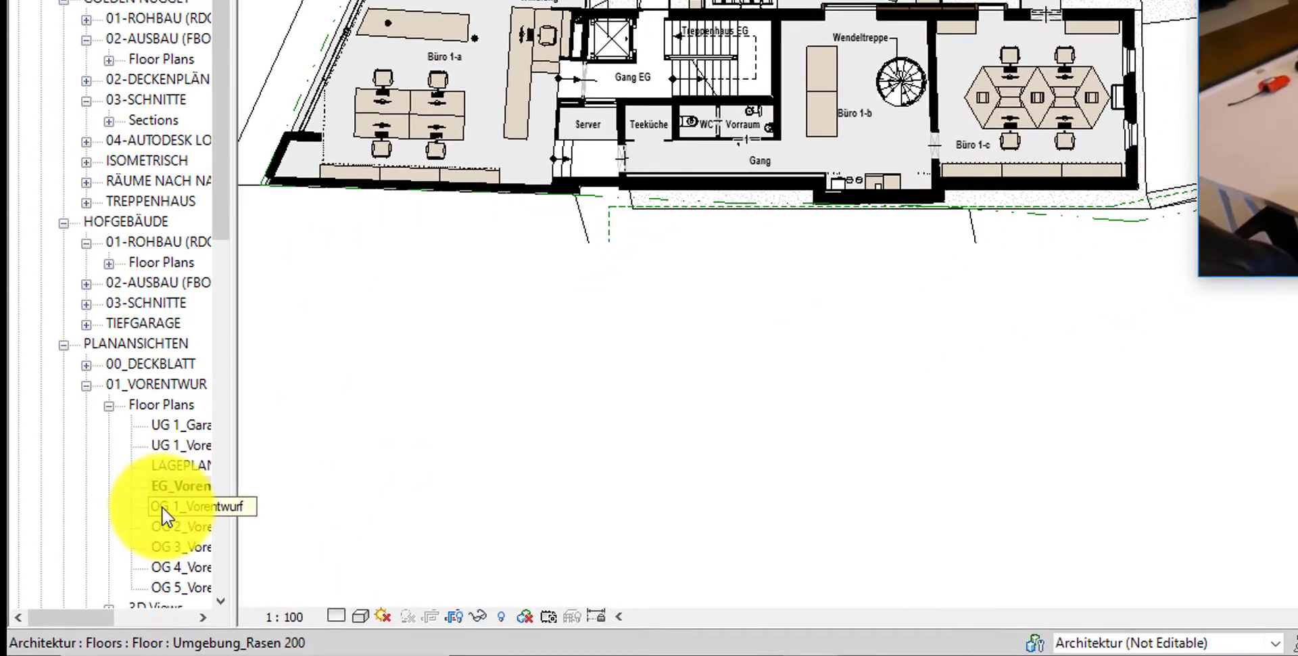
# Open the OG 1 plan, locate one of its rooms in IndoorViewer, and browse toward the shelves
pyautogui.click(97, 567)
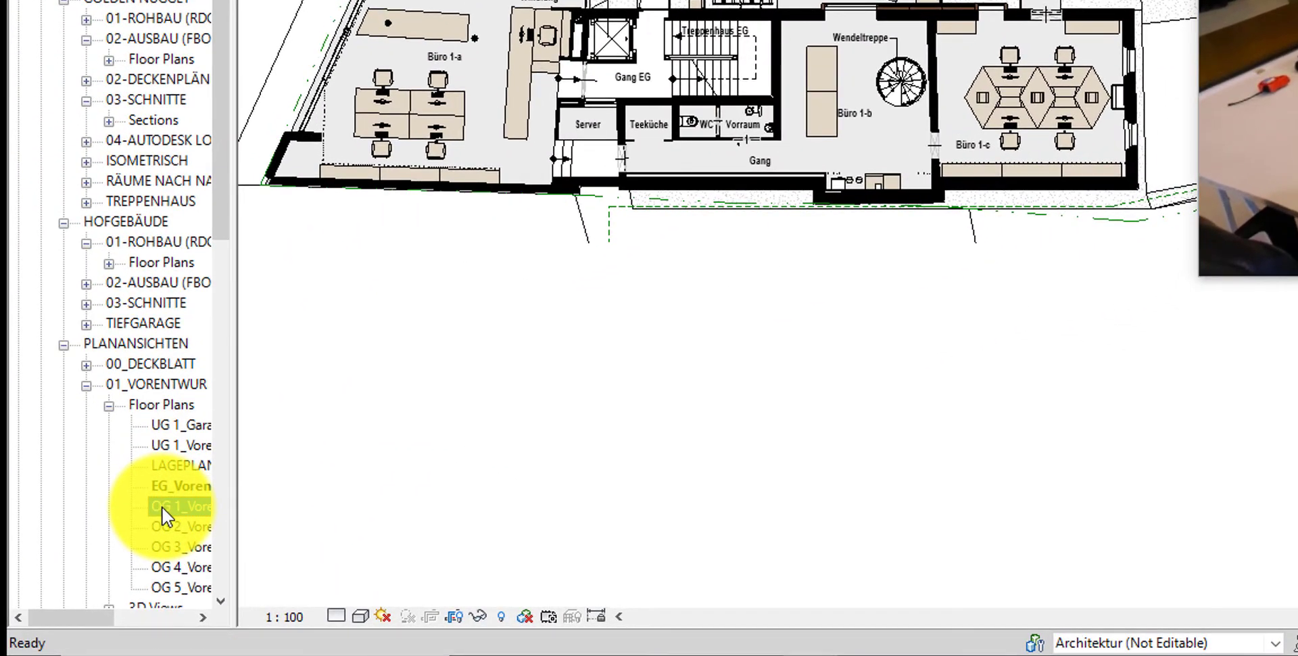
pyautogui.doubleClick(161, 505)
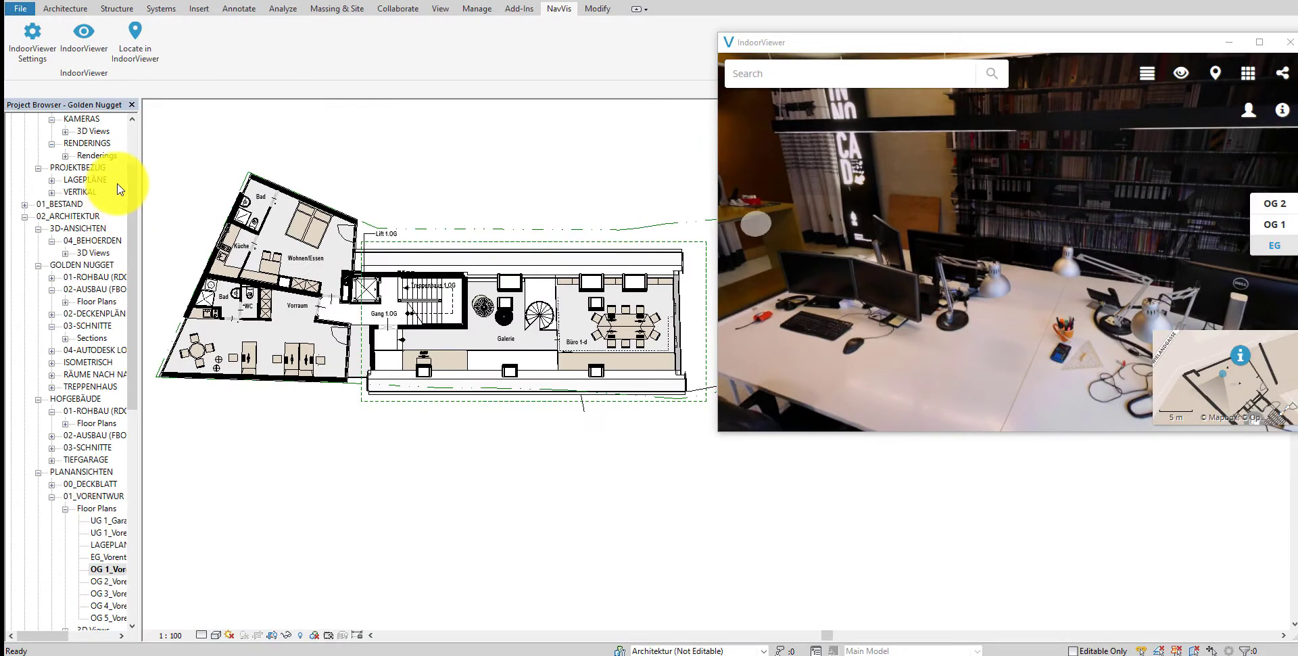
pyautogui.click(135, 42)
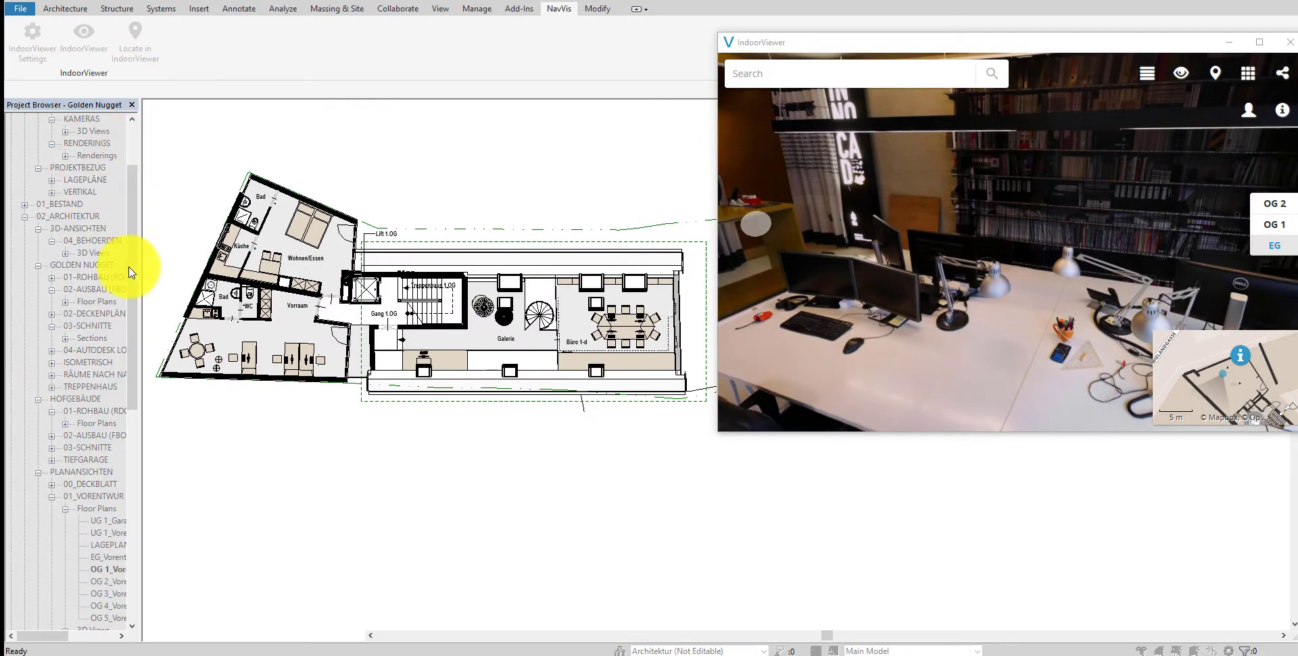
pyautogui.click(269, 344)
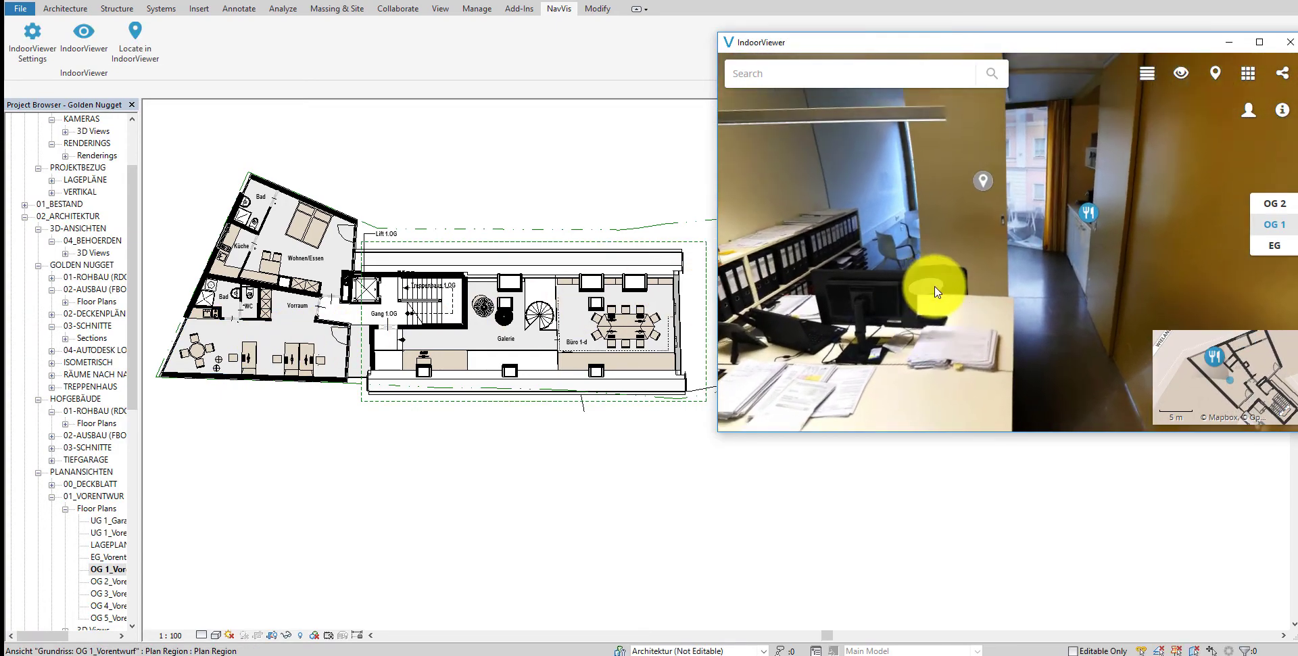
pyautogui.click(936, 281)
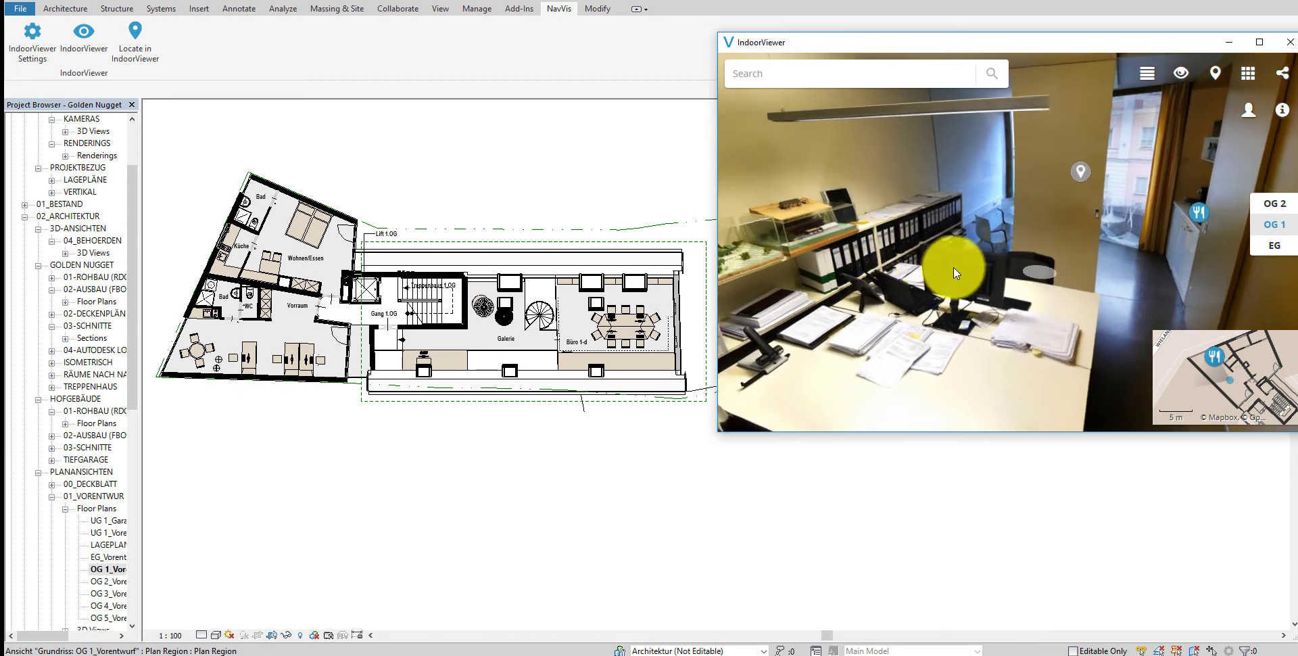
pyautogui.moveTo(953, 266); pyautogui.dragTo(964, 245)
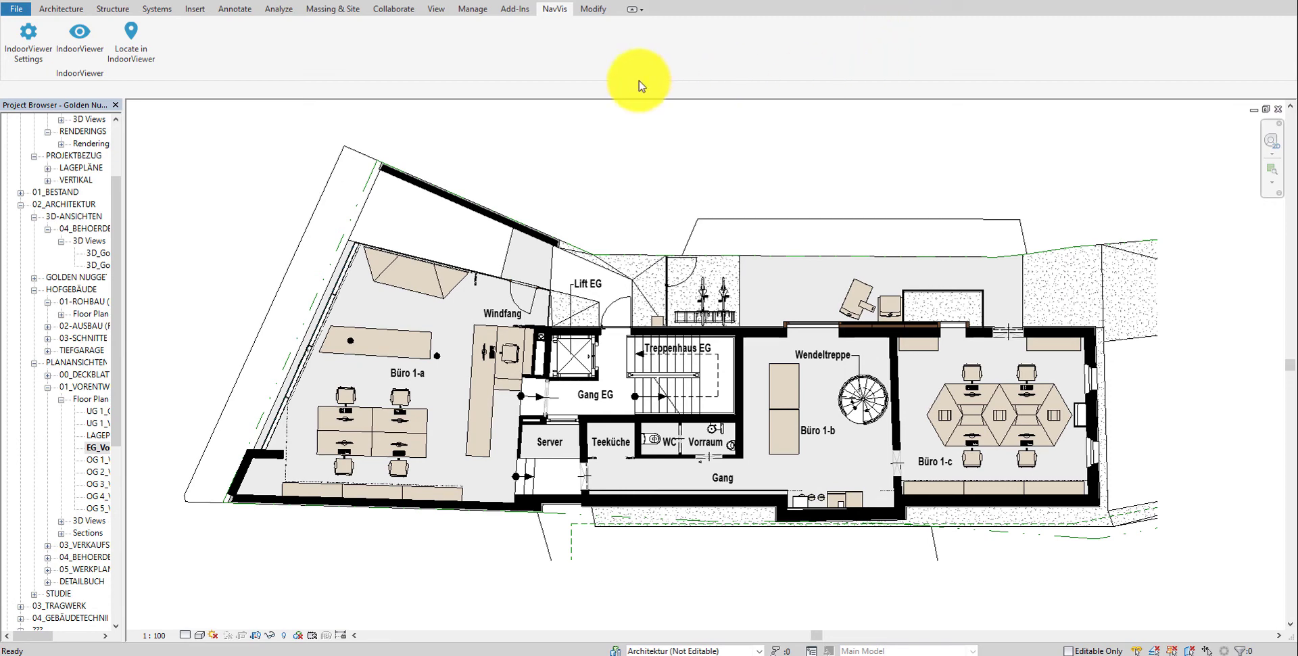
# Locate Büro 1-c in IndoorViewer and move the panorama viewpoint toward its window
pyautogui.click(129, 37)
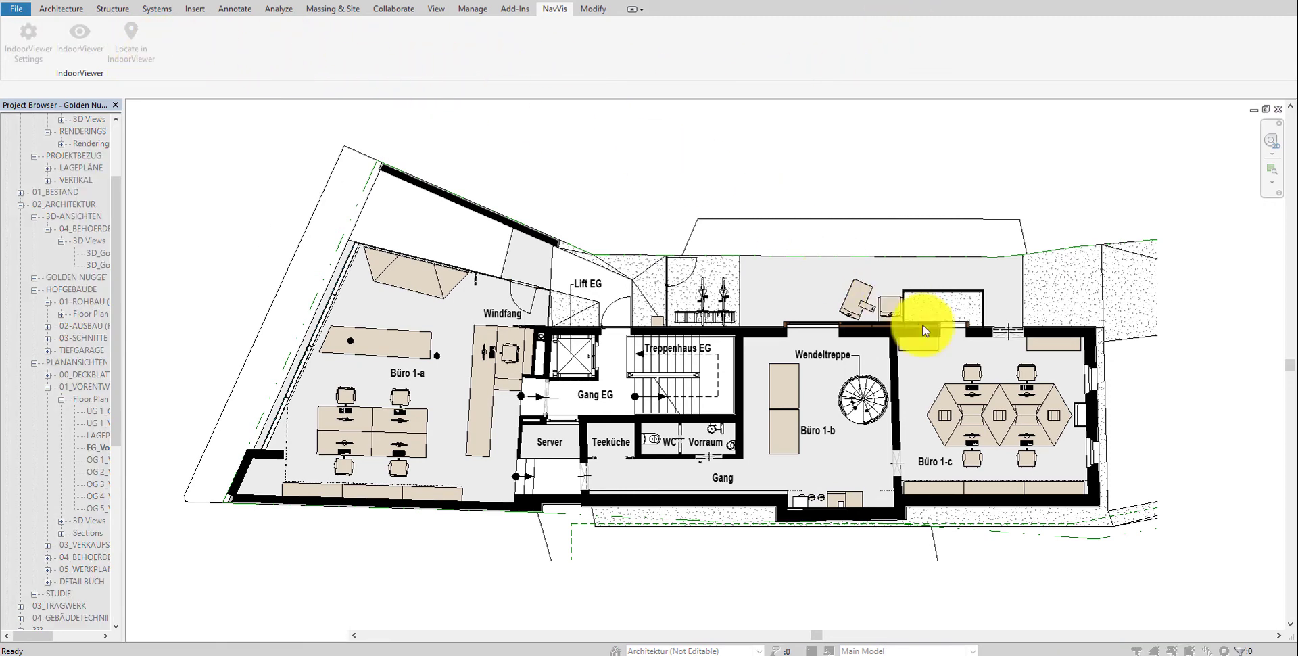
pyautogui.click(1060, 464)
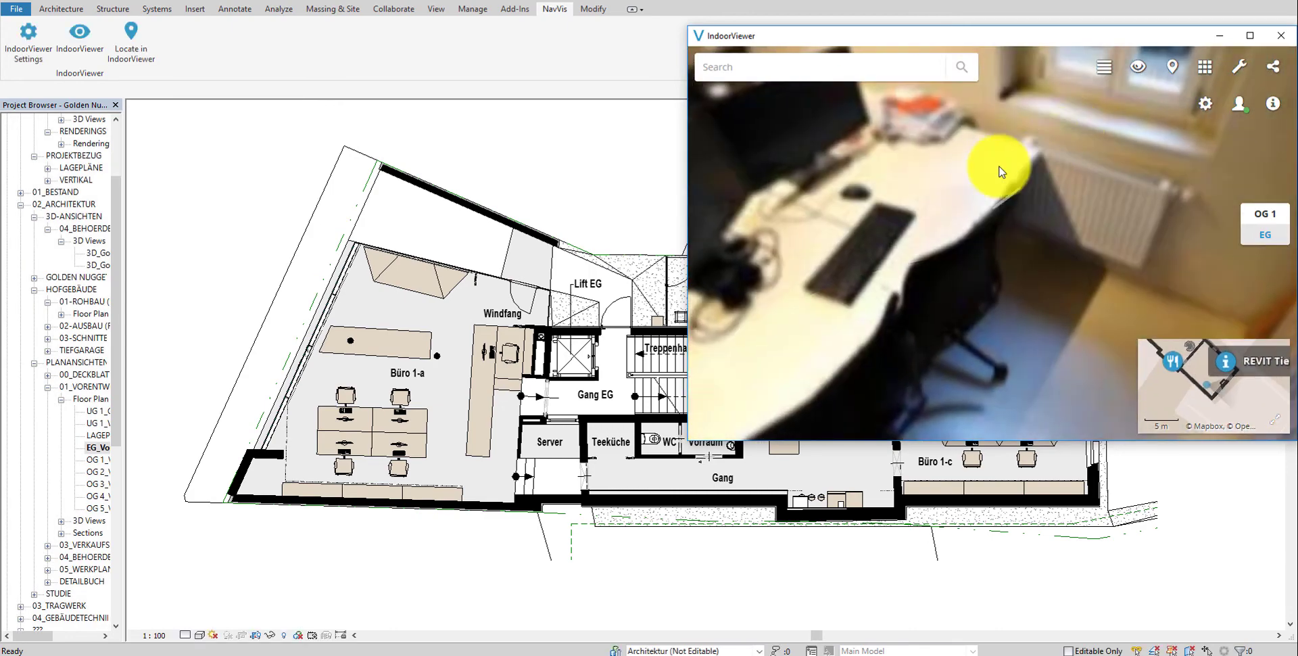
pyautogui.click(557, 183)
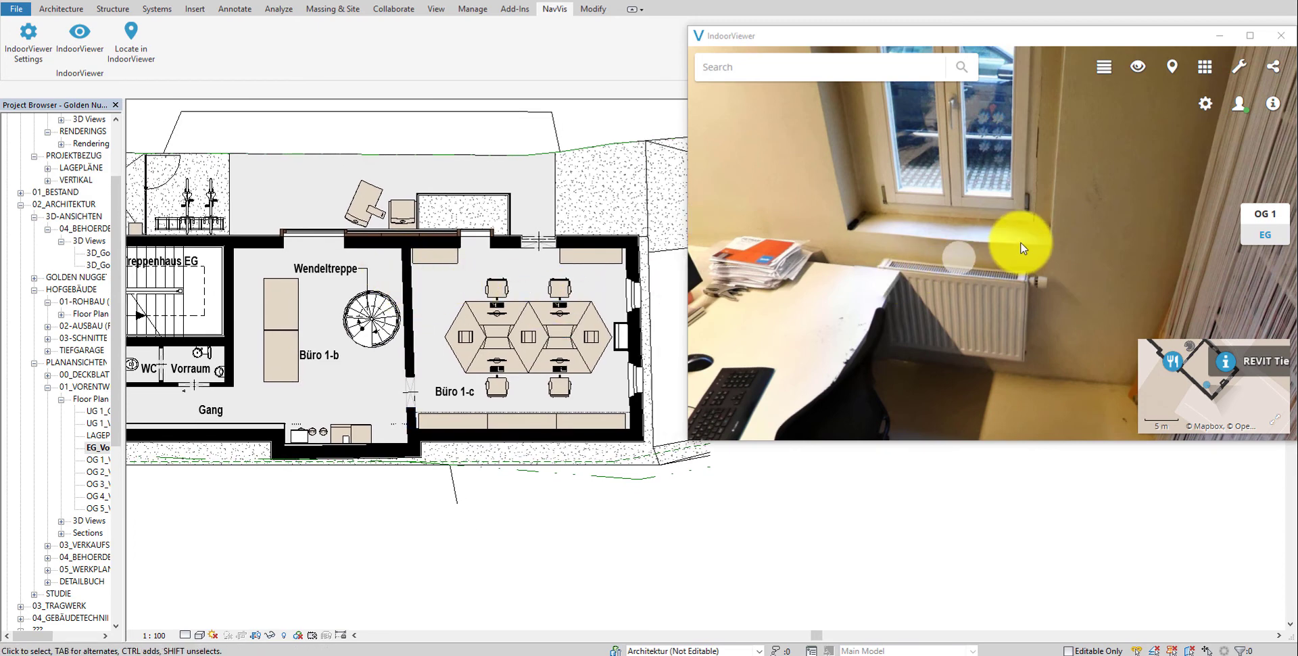
# Measure the window sill horizontally in the panorama, finishing at 1.01 m
pyautogui.rightClick(1050, 217)
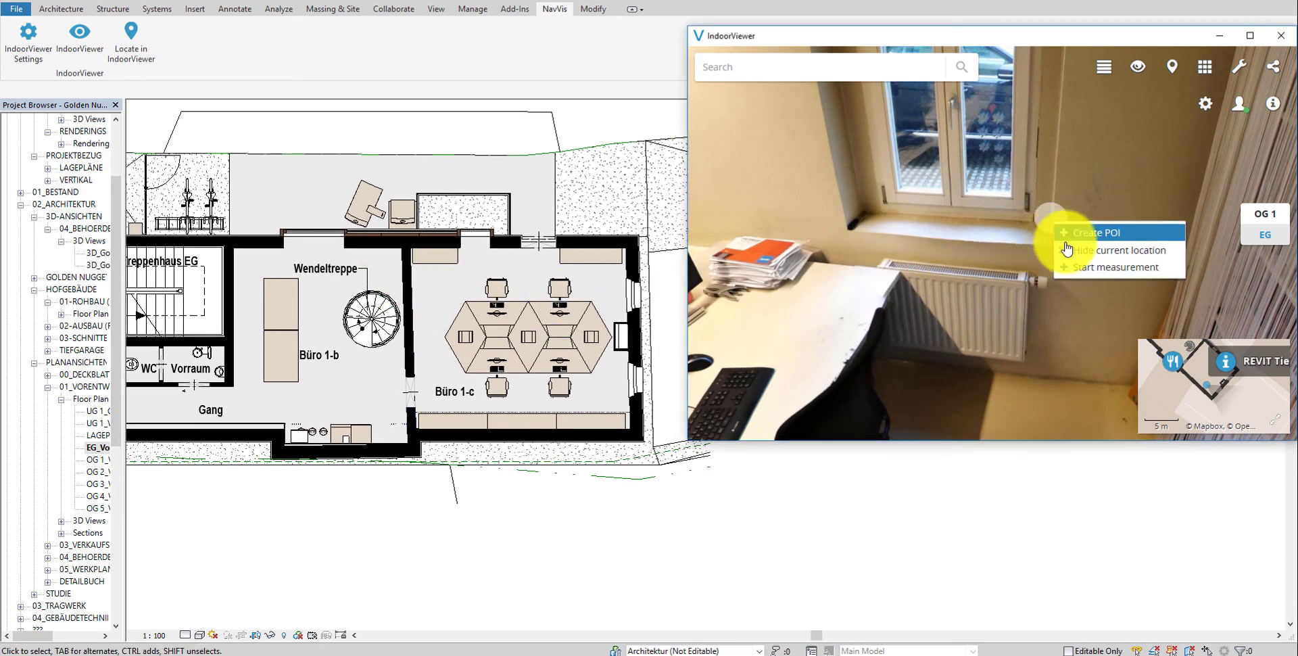
pyautogui.click(1075, 268)
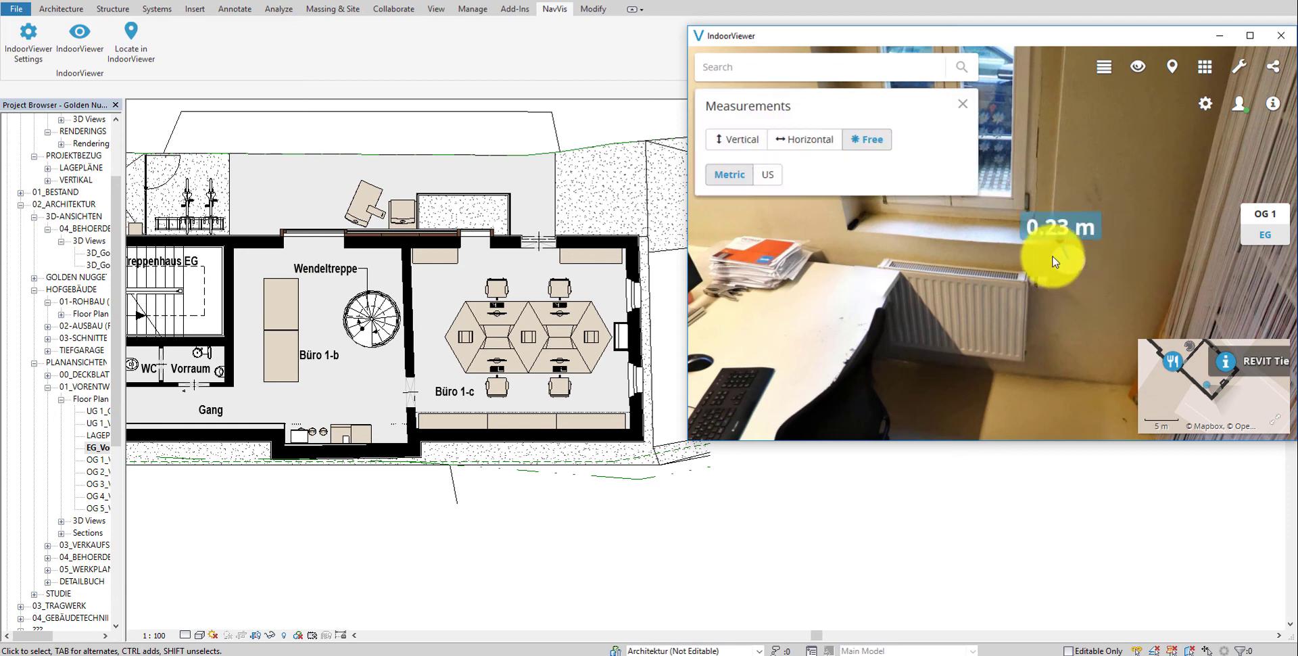
pyautogui.click(810, 150)
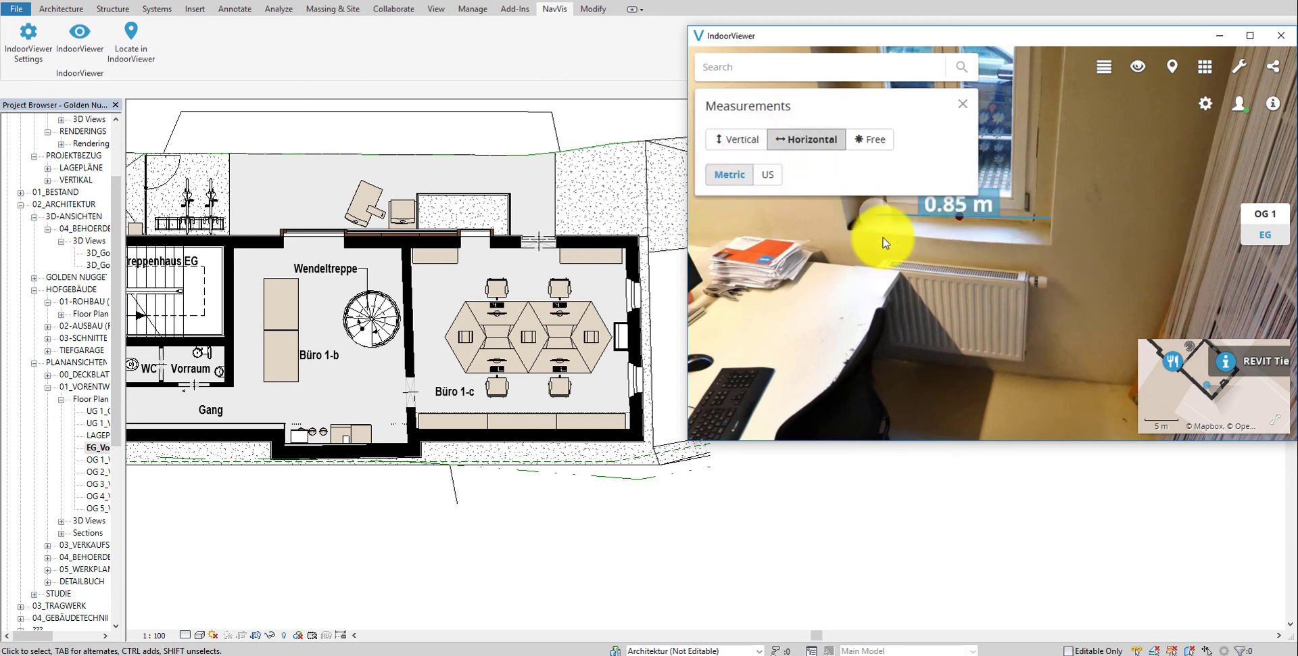
pyautogui.moveTo(904, 282); pyautogui.dragTo(768, 278)
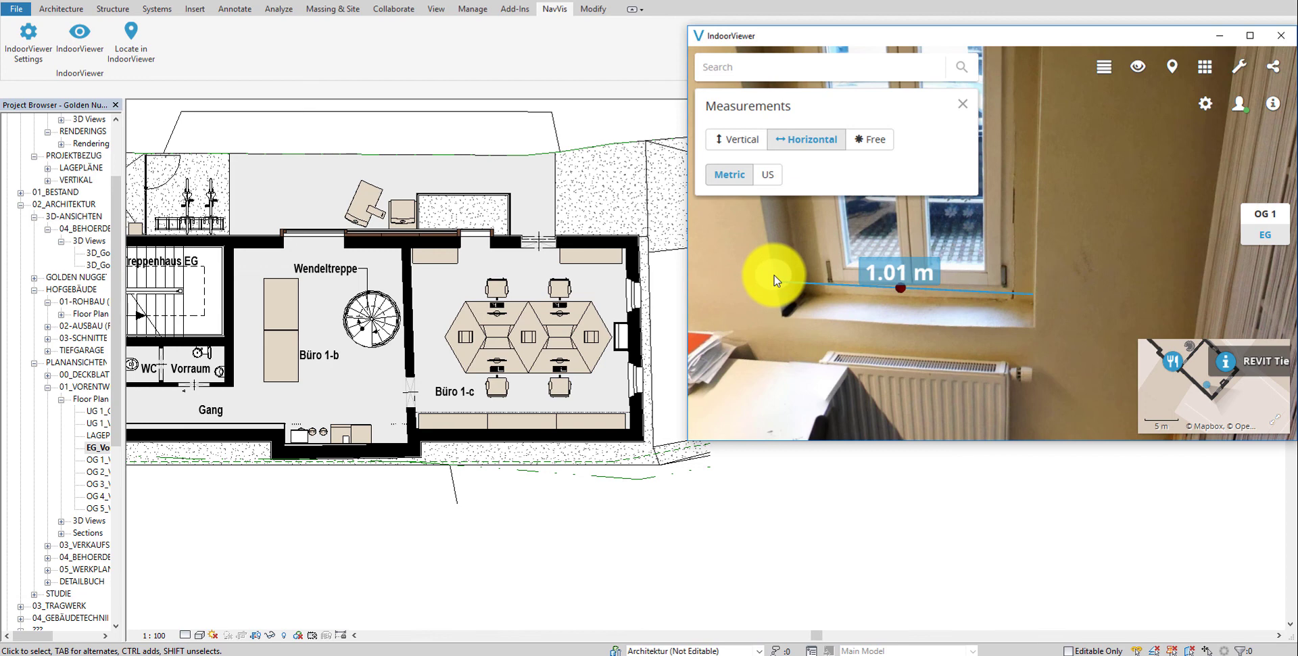
pyautogui.rightClick(776, 281)
pyautogui.click(814, 327)
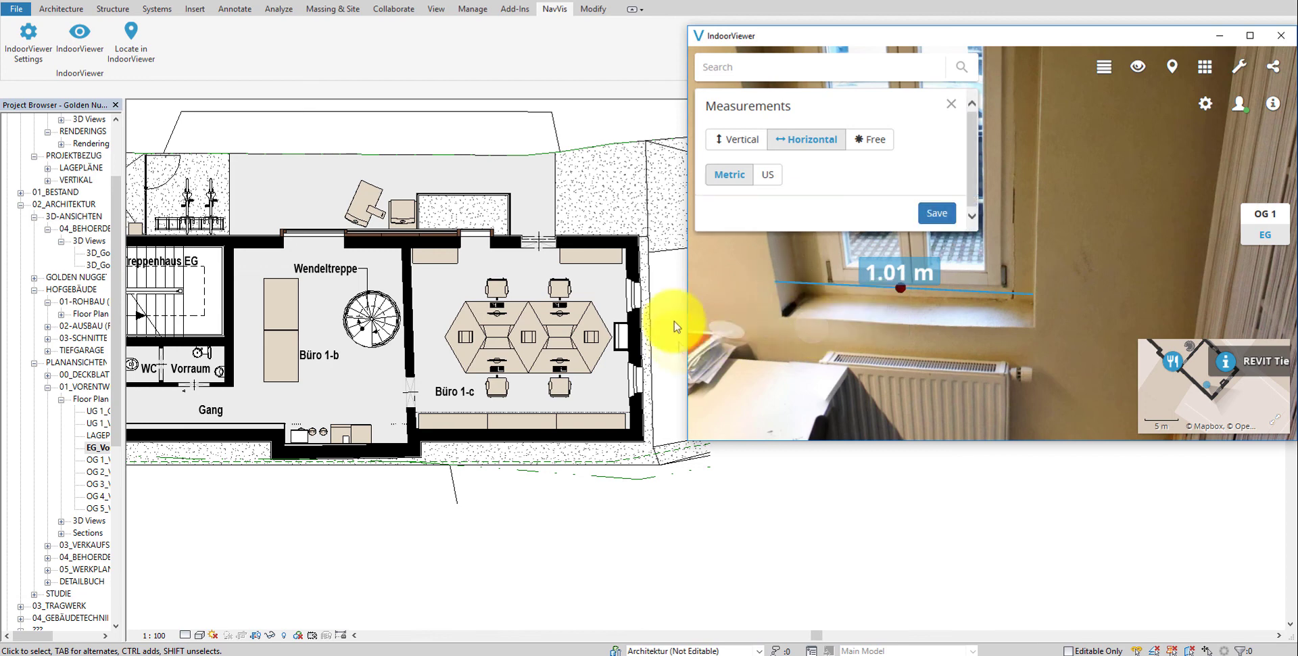
pyautogui.scroll(2, 619, 399)
# Add a 1.01 linear dimension between the Büro 1-c window jambs on the EG plan
pyautogui.moveTo(596, 376); pyautogui.dragTo(539, 359, button='middle')
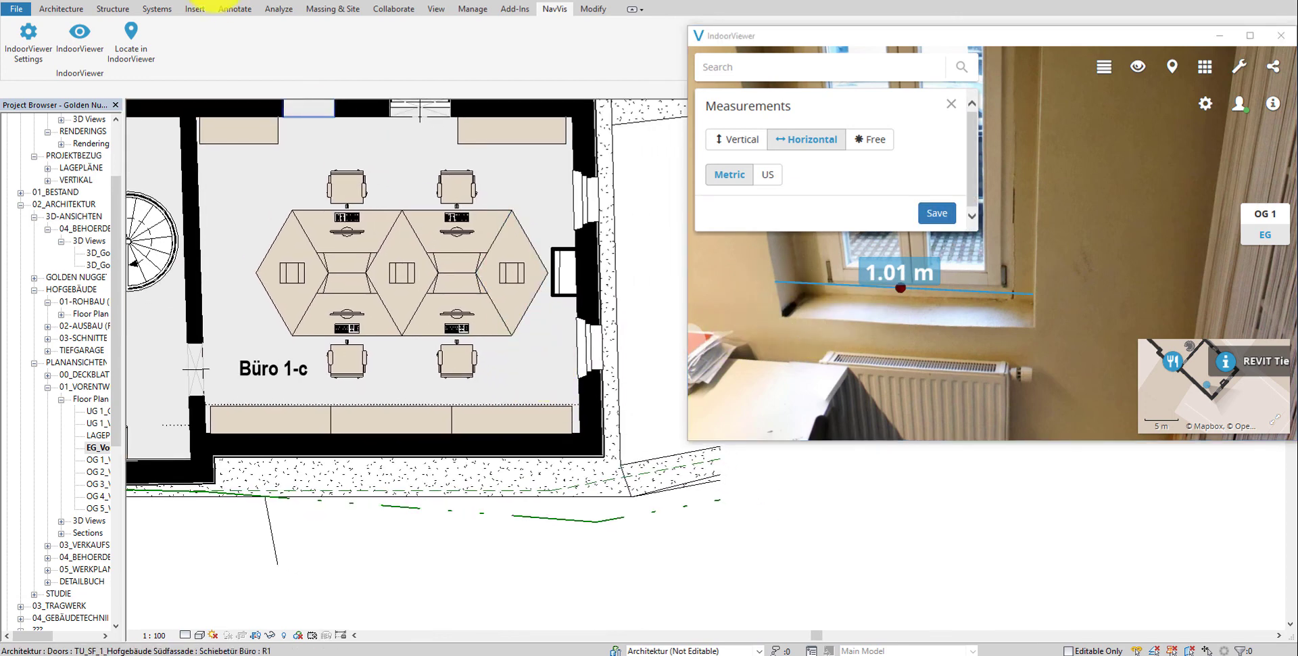
pyautogui.click(235, 9)
pyautogui.click(85, 37)
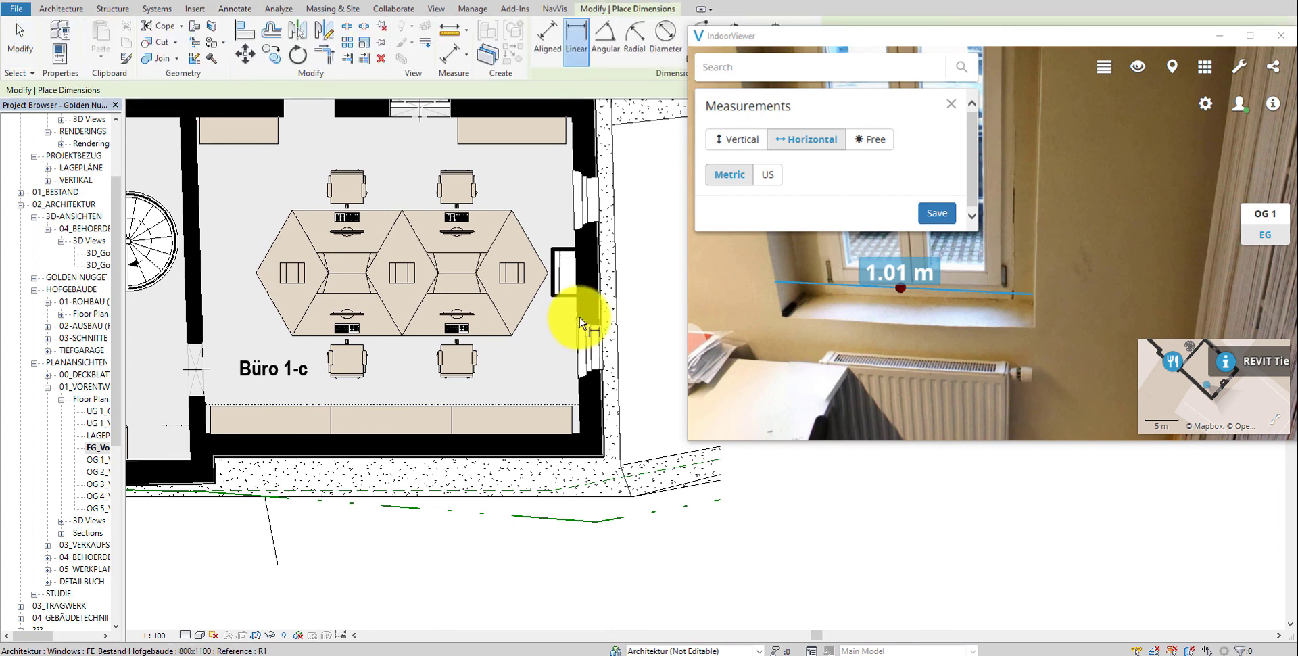
pyautogui.click(579, 315)
pyautogui.scroll(2, 561, 376)
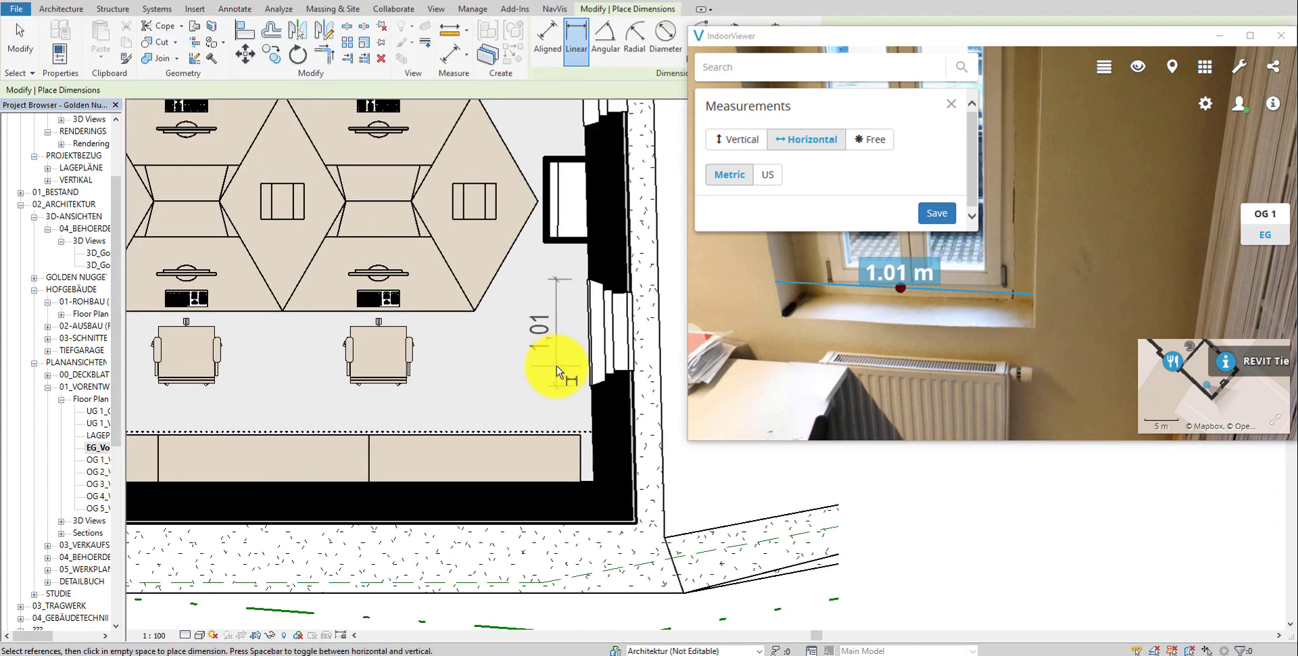
pyautogui.click(556, 373)
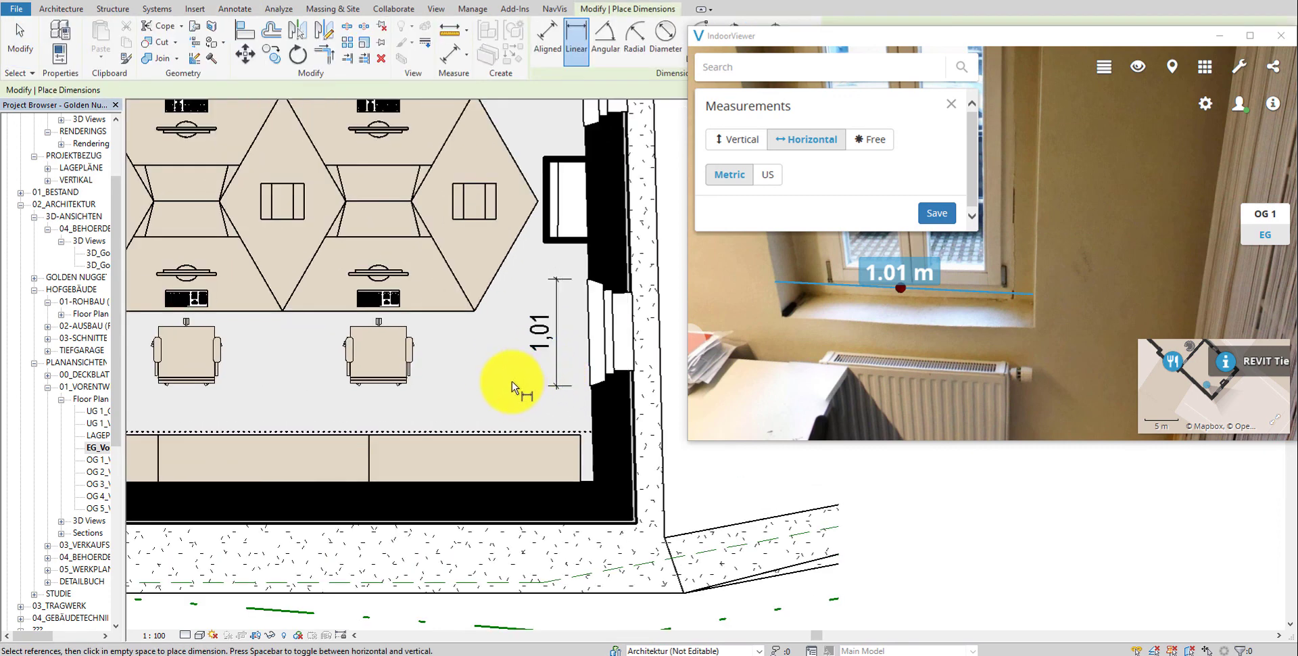